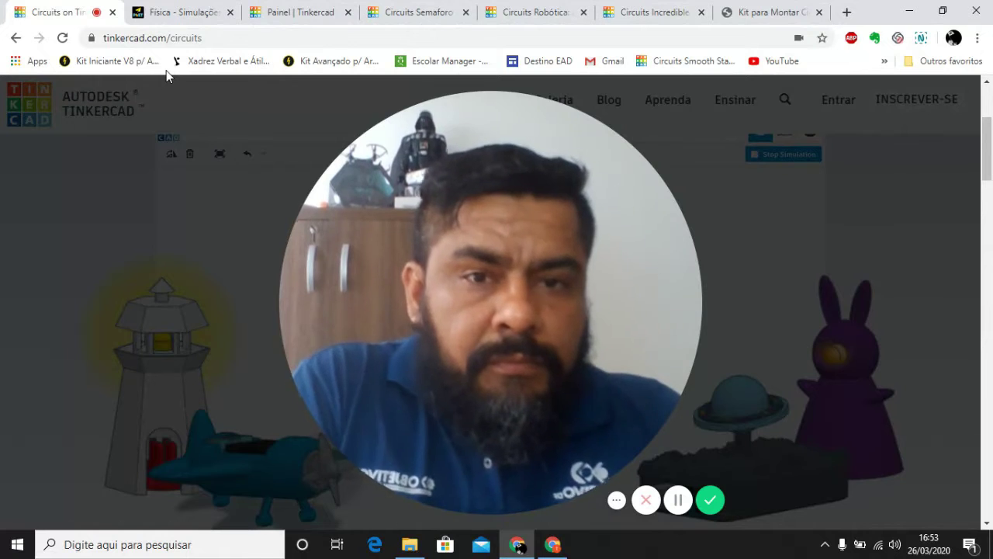
mouse_move(324, 230)
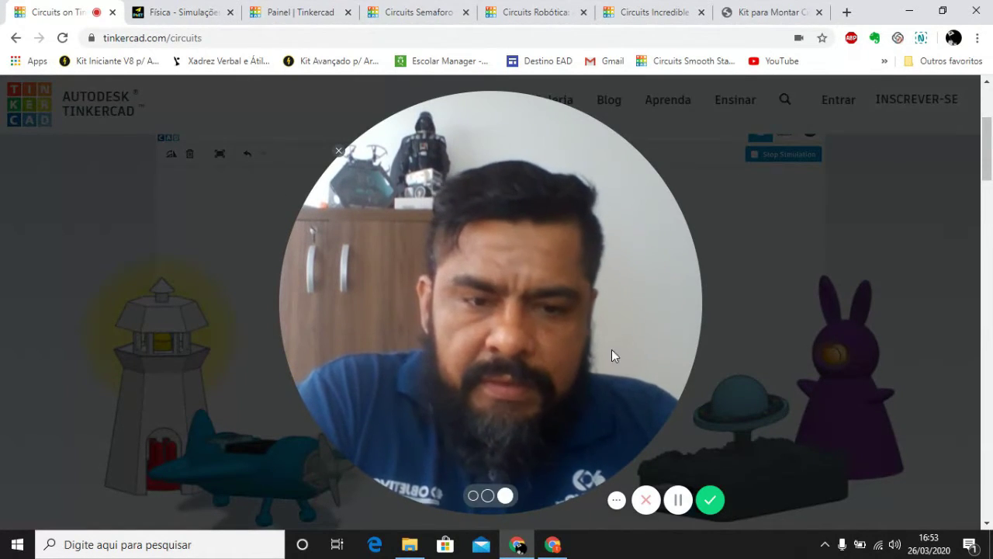
click(471, 497)
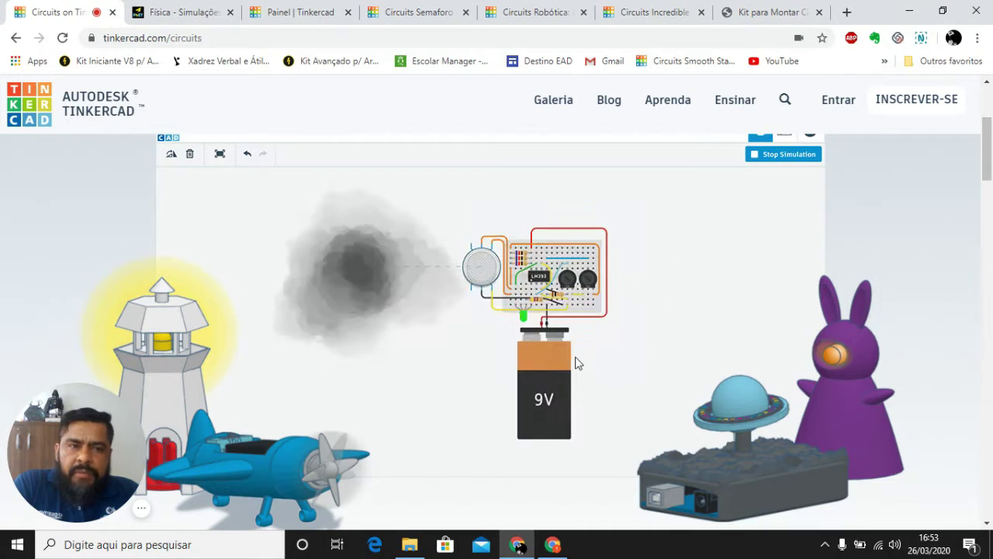
mouse_move(88, 482)
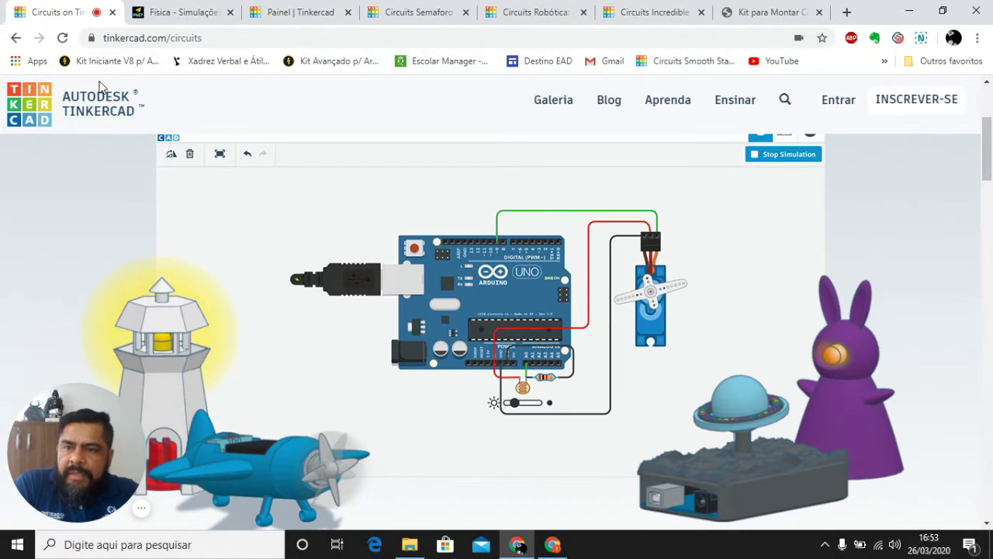
Step: Go from the public Circuits page to the personal Tinkercad dashboard and look over the recent 3D projects
click(50, 113)
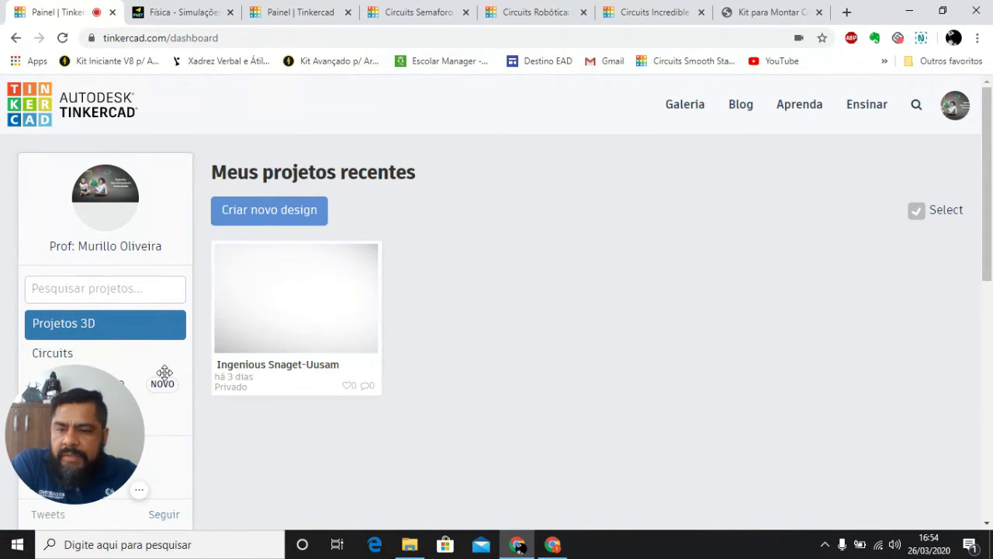
mouse_move(226, 344)
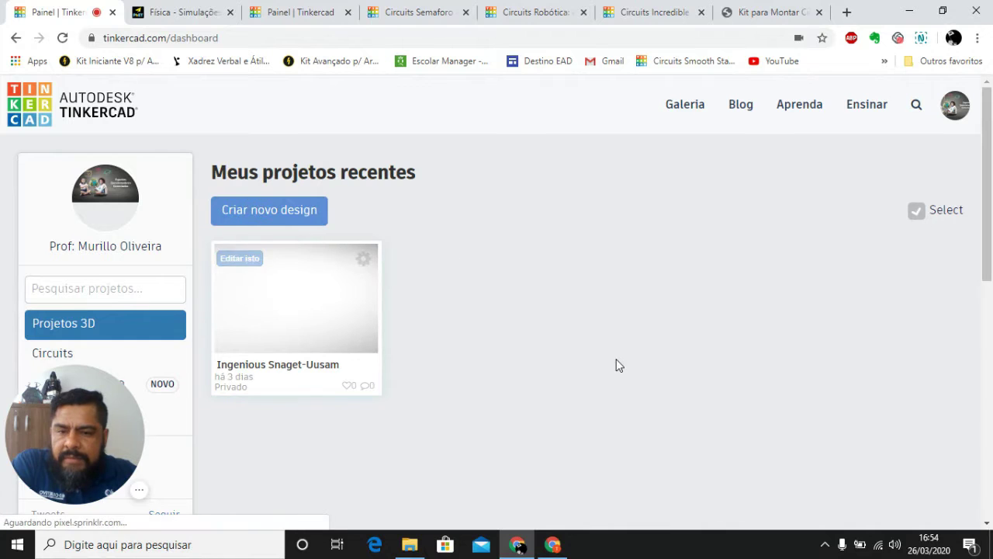
scroll(512, 394, down, 3)
scroll(513, 393, up, 3)
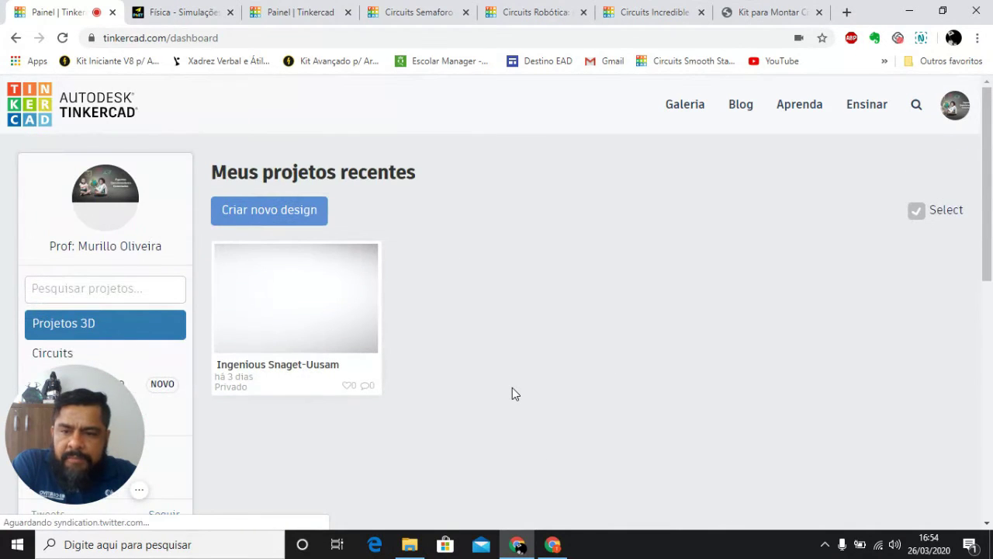
mouse_move(318, 379)
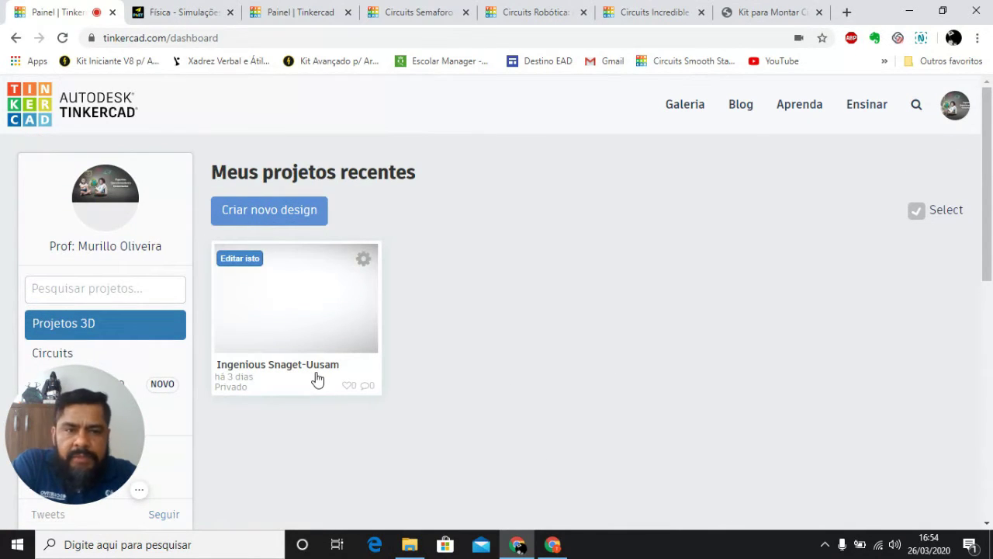
scroll(339, 343, down, 3)
scroll(339, 344, up, 1)
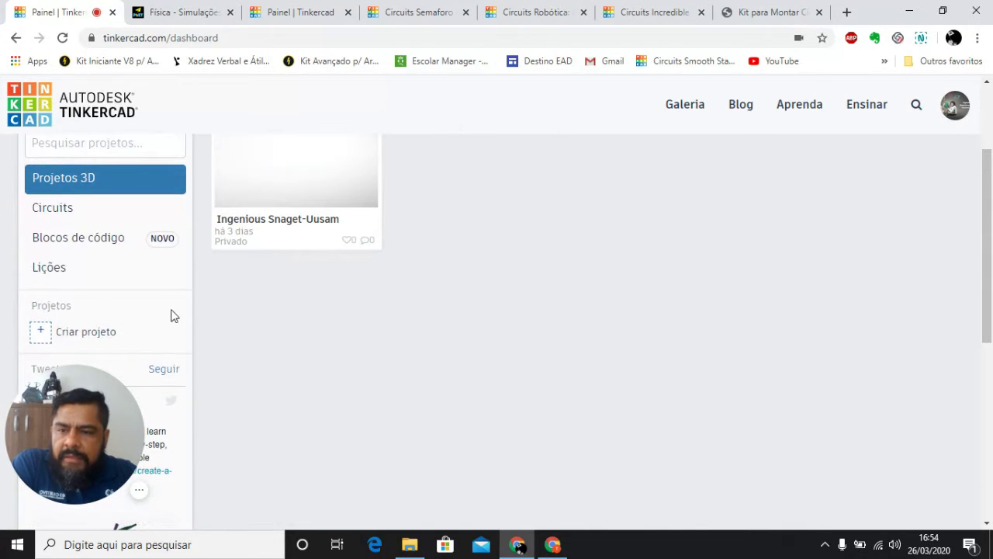
Step: Show the Circuits designs in the dashboard and look through the saved circuits
click(51, 212)
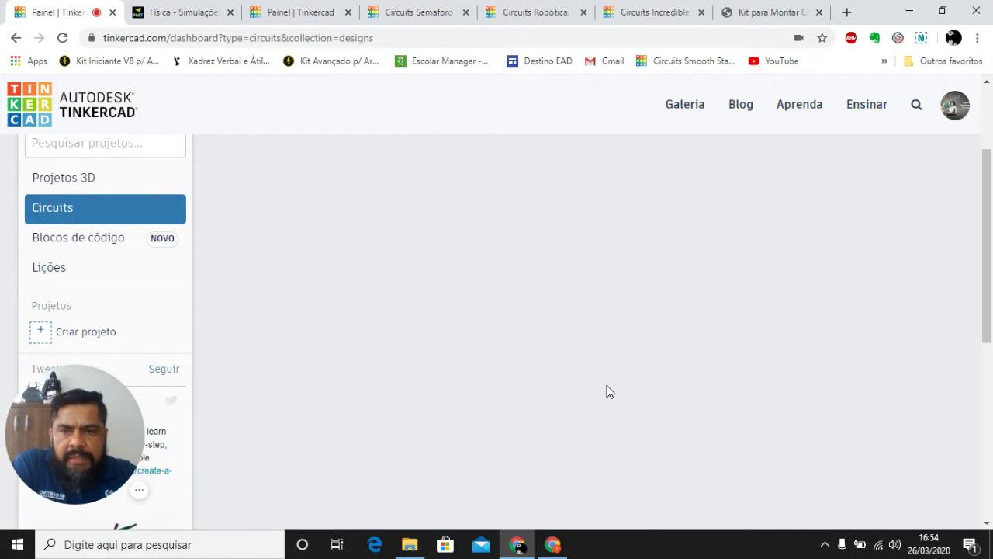
scroll(527, 394, up, 2)
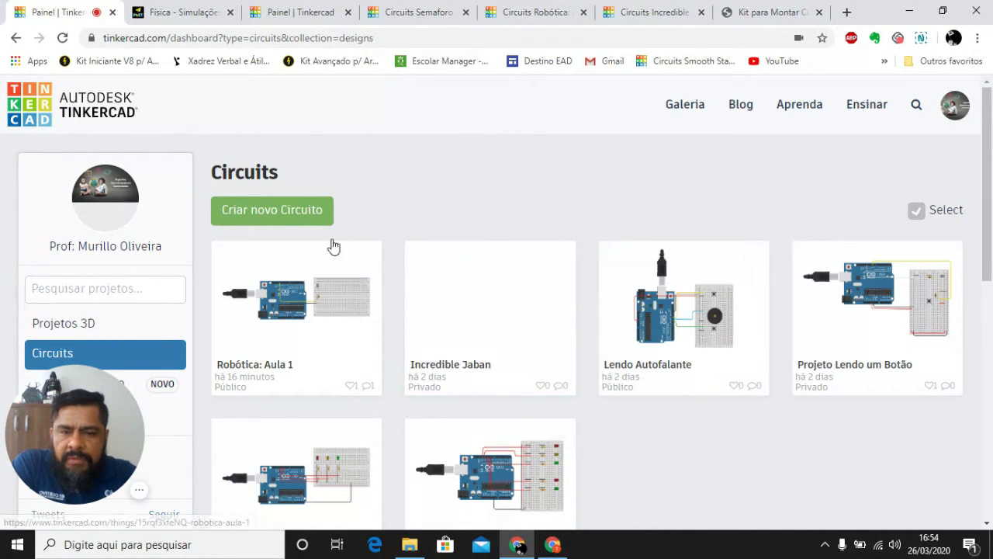
scroll(772, 350, down, 9)
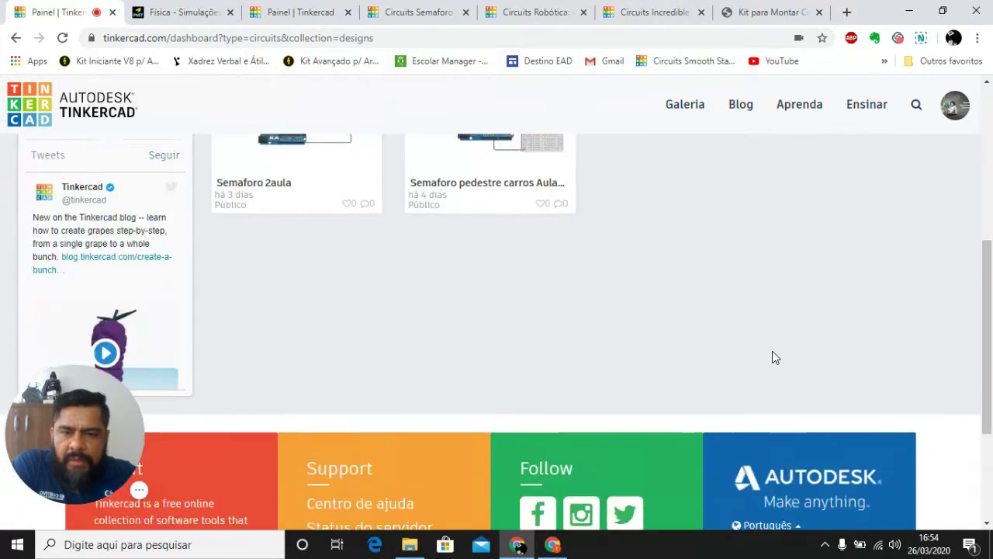
scroll(772, 351, up, 9)
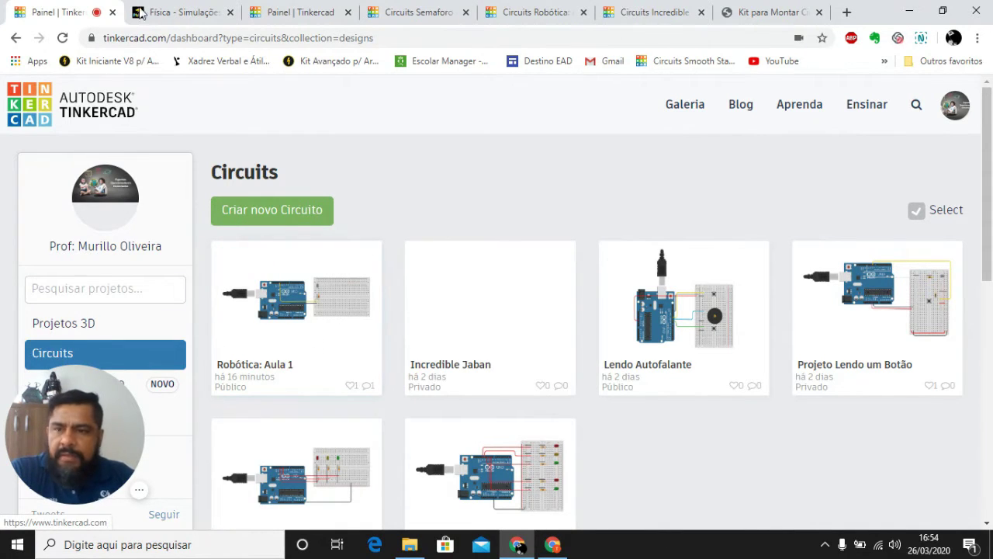
Step: Switch to the PhET physics simulations page and look through the catalogue of available simulations
click(171, 17)
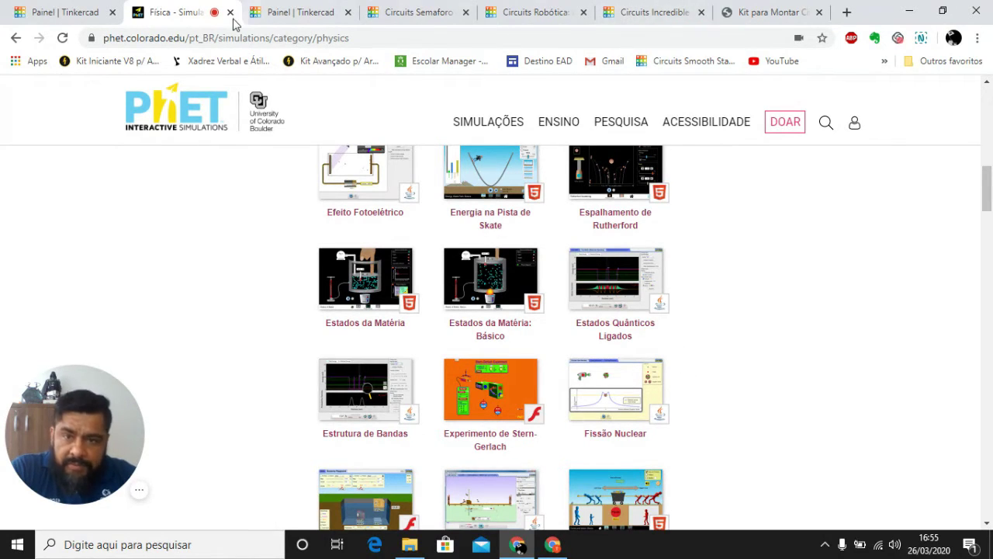
scroll(475, 306, down, 5)
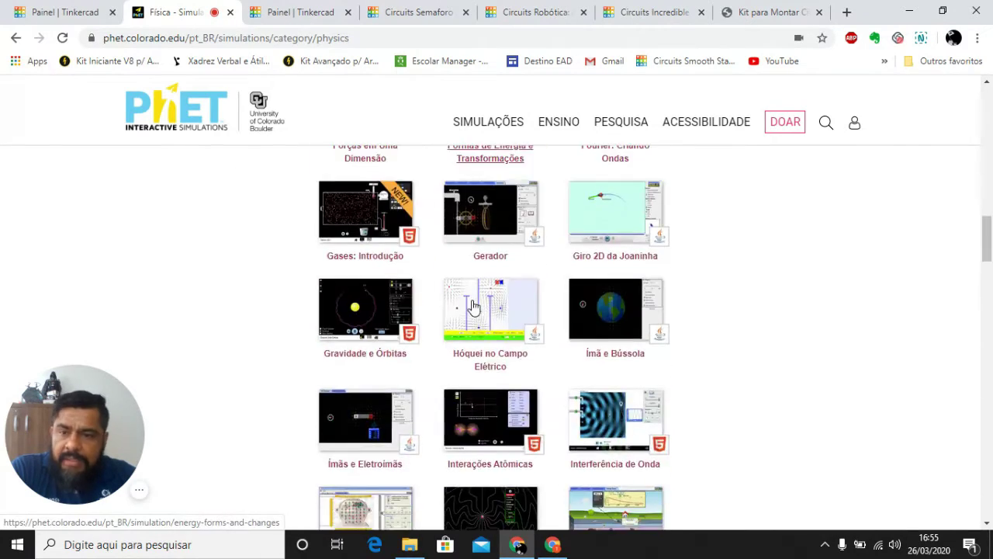
scroll(475, 306, up, 5)
scroll(475, 307, up, 10)
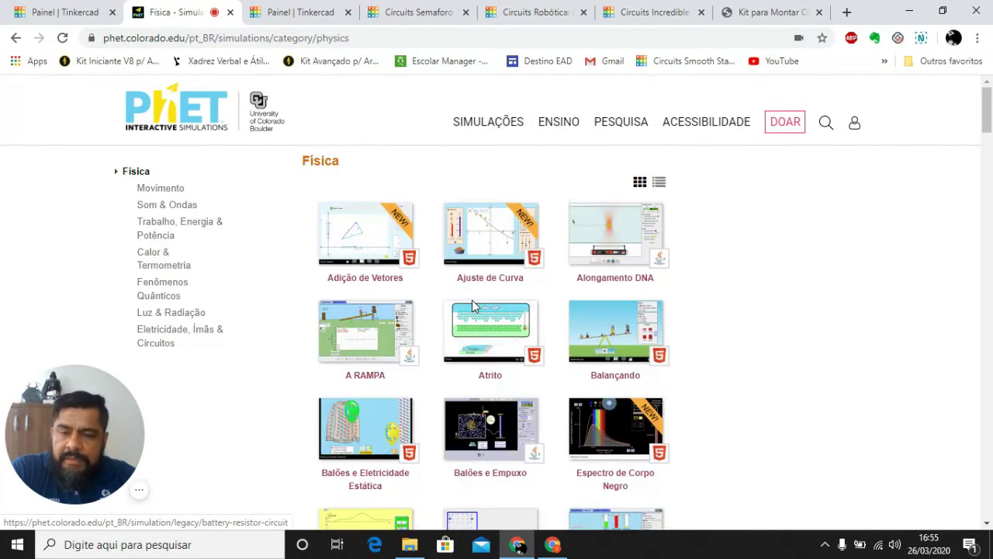
scroll(475, 307, down, 20)
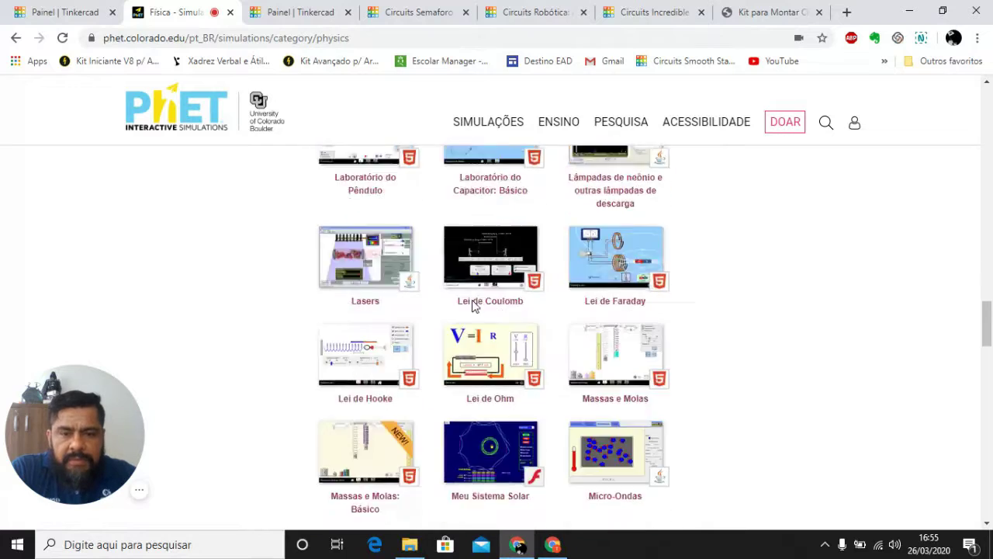
scroll(475, 307, down, 20)
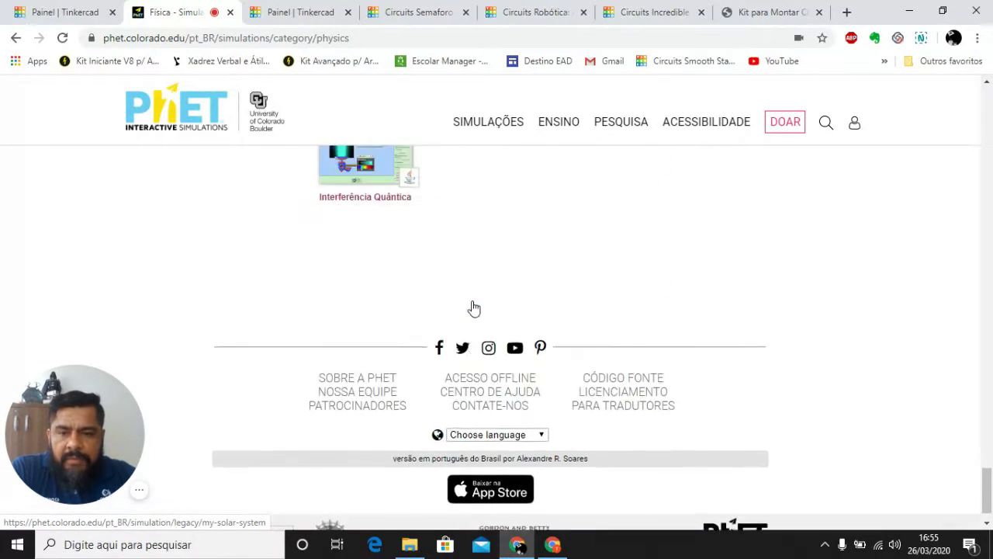
scroll(472, 308, up, 10)
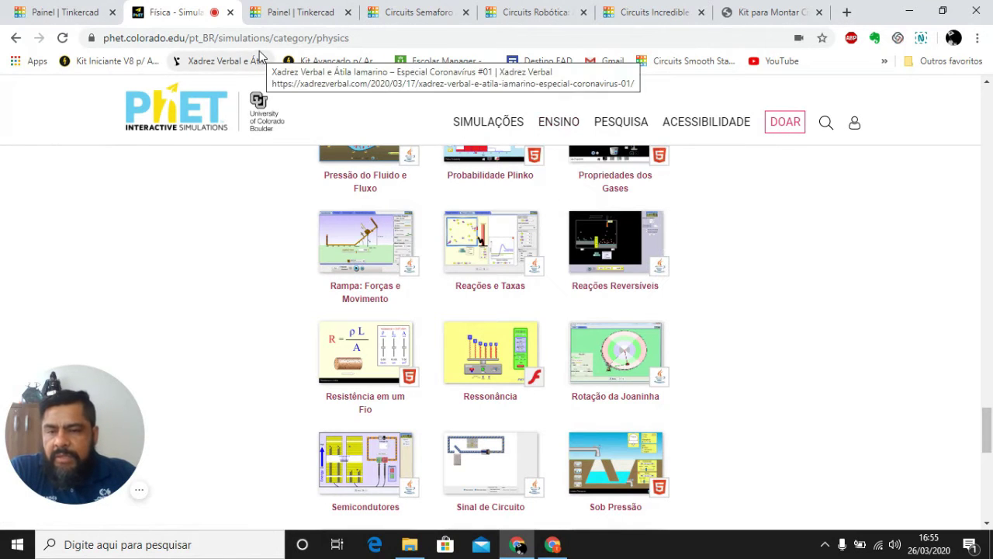
Step: Close the Semaforo pedestre carros Aula 03 and Robótica: Aula 1 circuits, keeping the Incredible Jaban circuit open
click(264, 17)
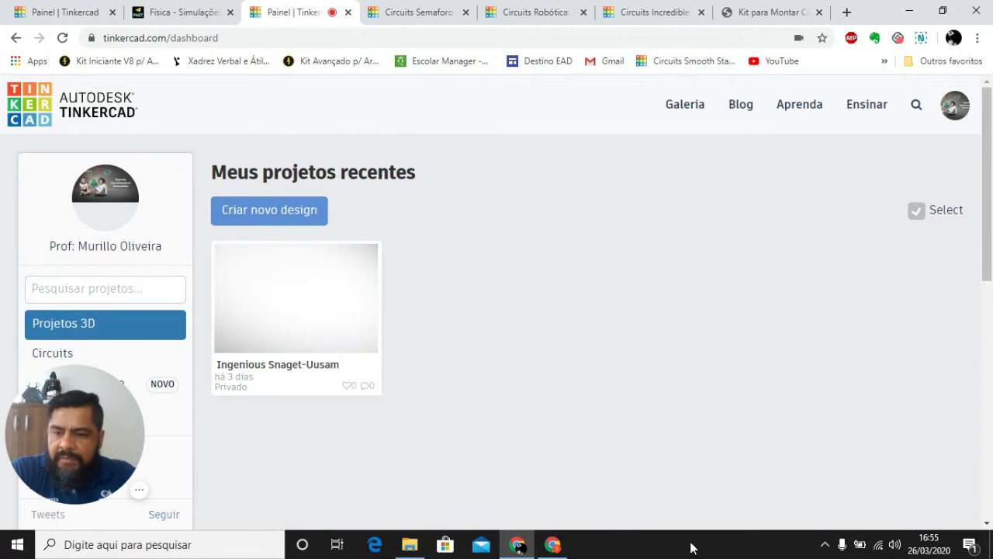
click(404, 13)
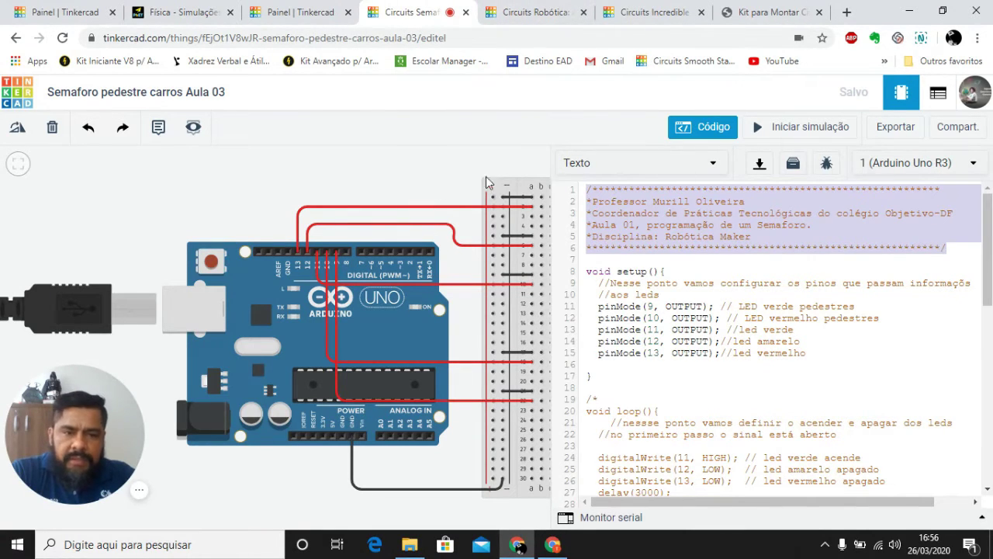
click(466, 13)
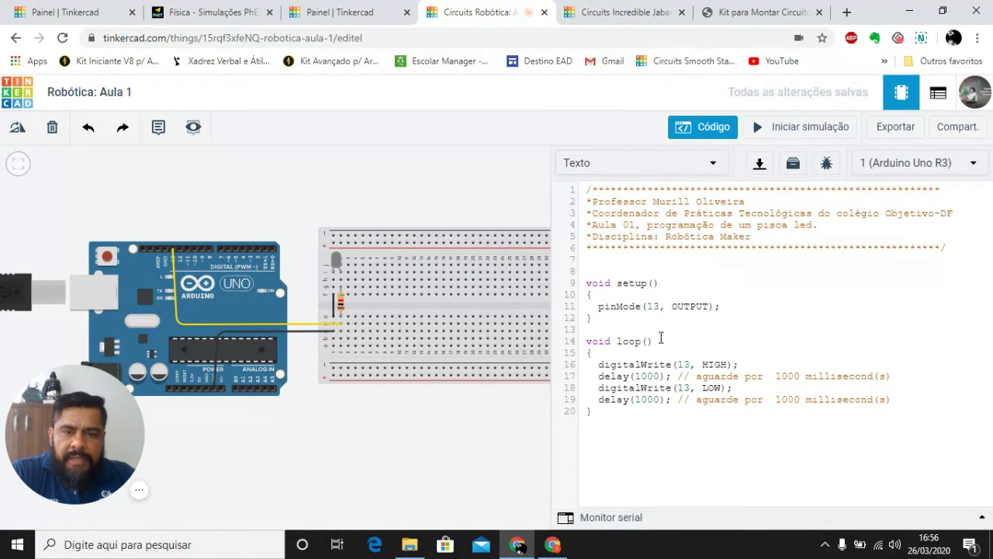
click(596, 16)
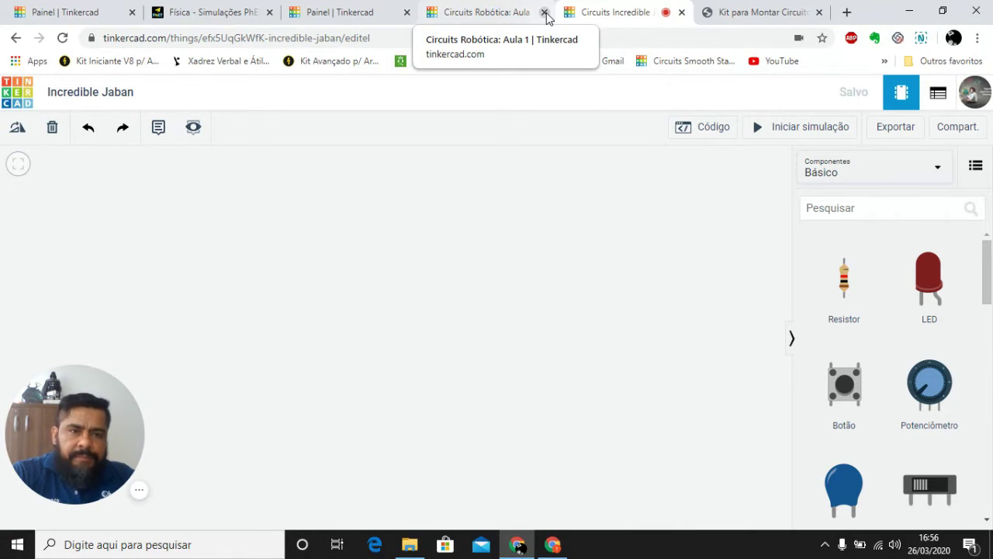
click(545, 13)
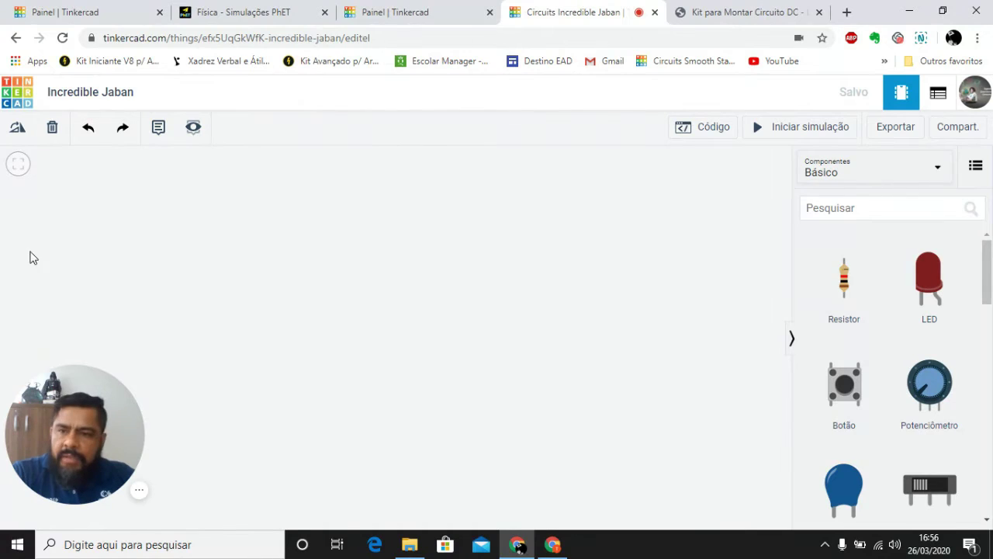
Step: Check the Circuits dashboard, return to the Incredible Jaban circuit and place an Arduino Uno R3 on its empty canvas
click(43, 14)
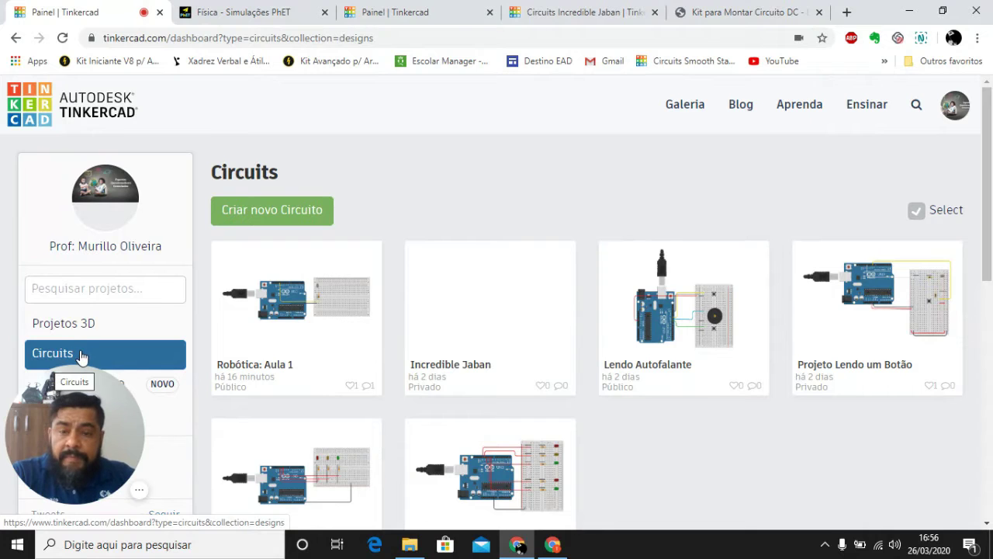
click(583, 13)
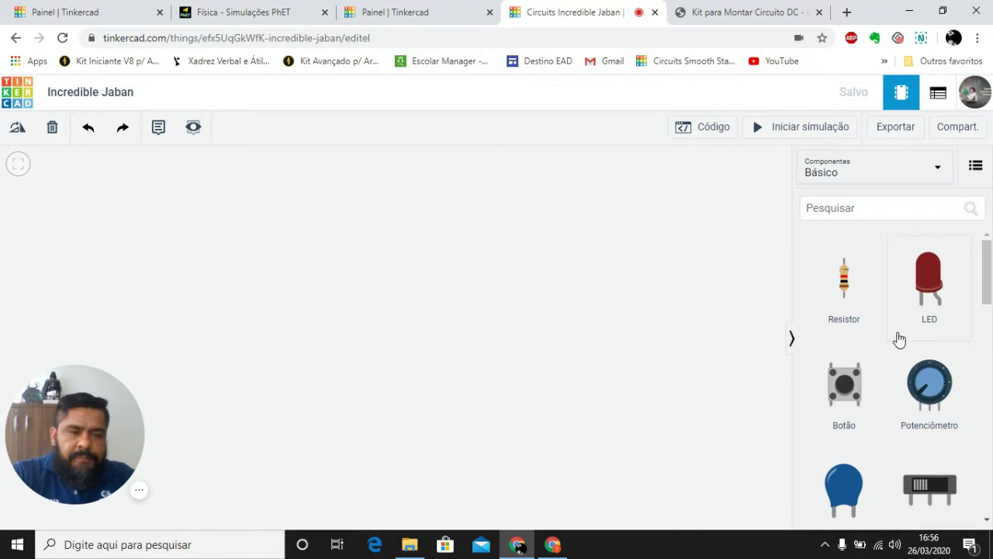
scroll(895, 341, down, 2)
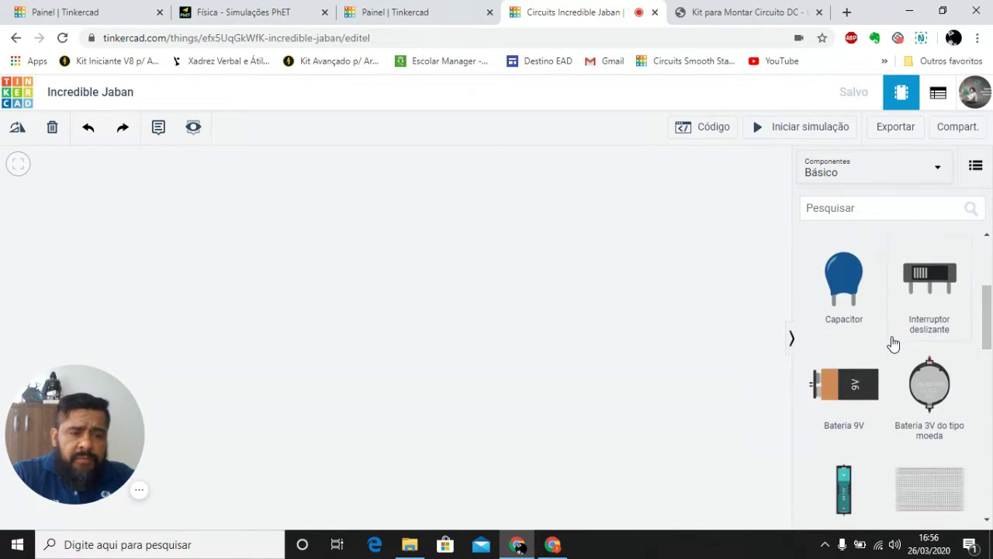
scroll(894, 343, down, 4)
scroll(893, 343, up, 2)
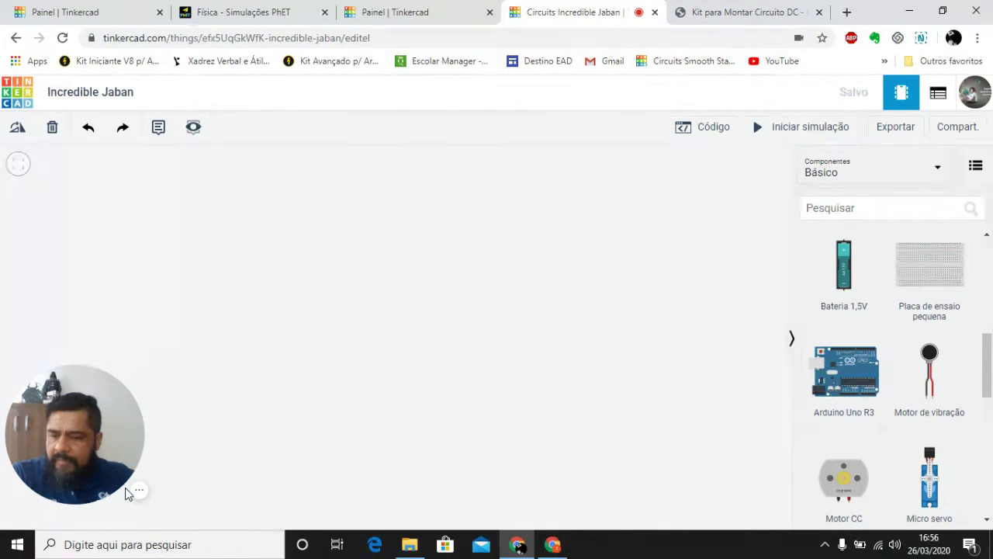
key(ctrl+z)
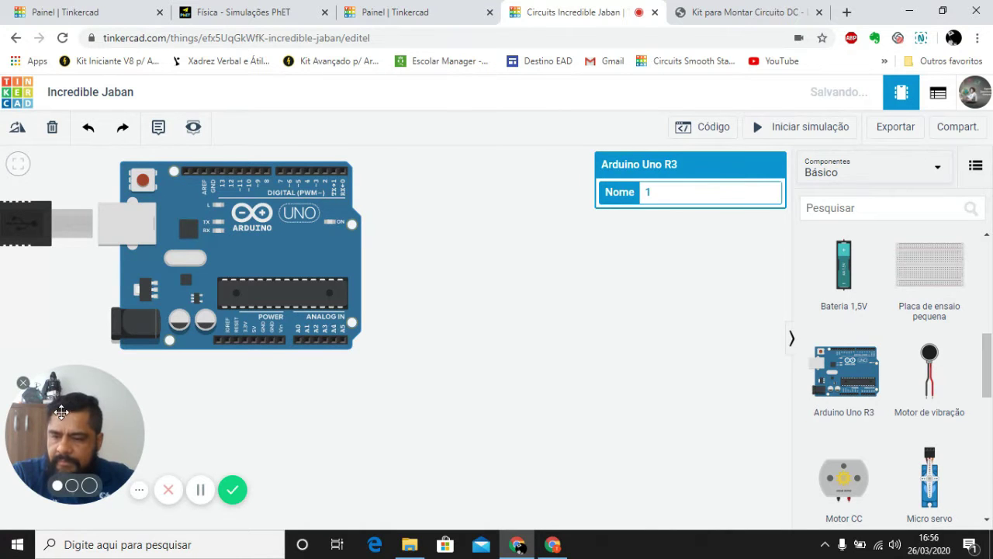
click(90, 486)
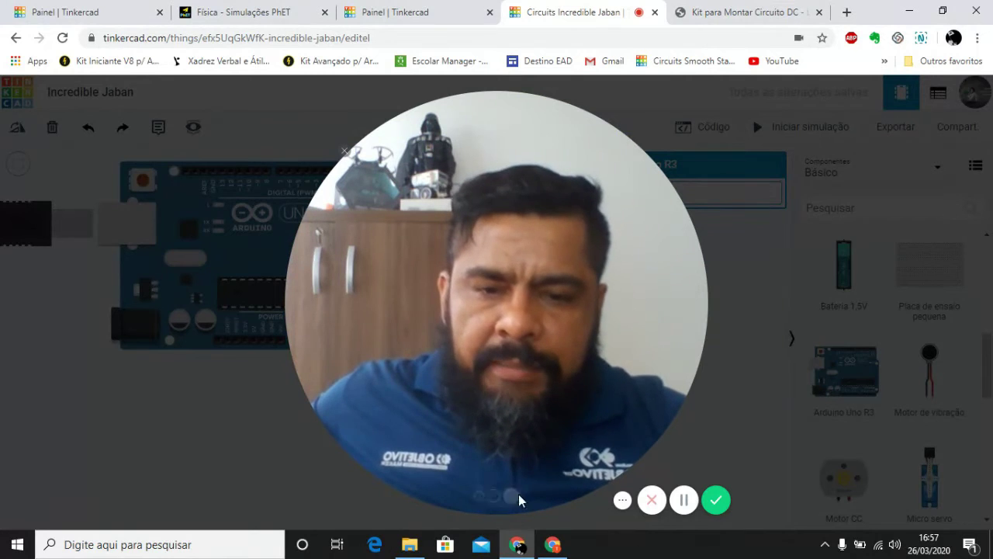
click(477, 497)
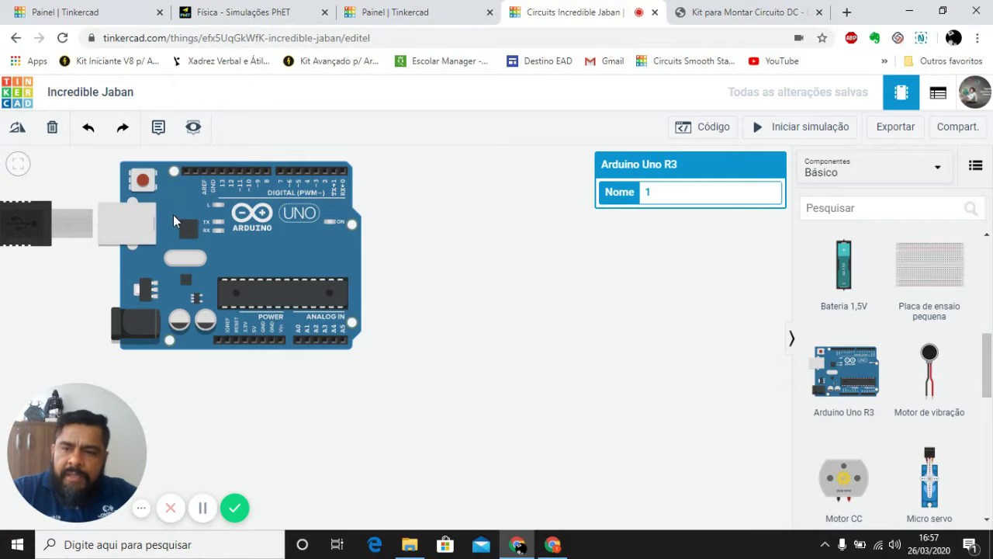
Step: Move the Arduino Uno R3 slightly down and to the left on the canvas
drag(129, 230, 106, 257)
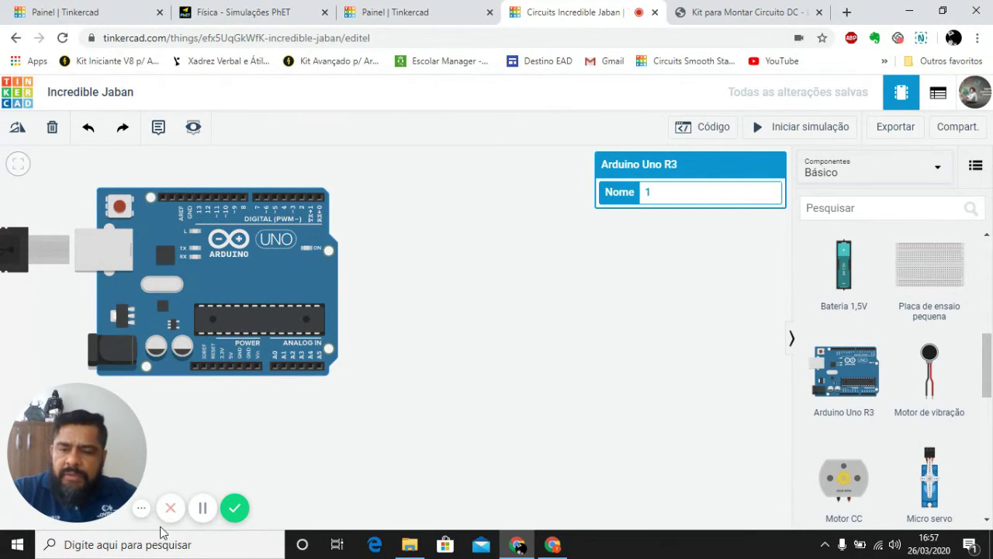
click(143, 510)
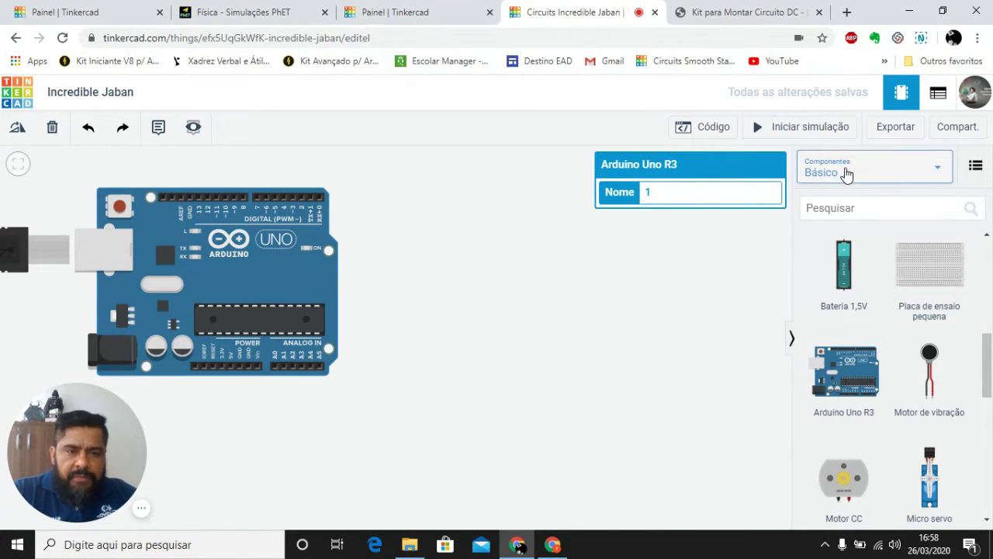
Step: Check the available component categories, keep Básico, and place a small breadboard (Placa de ensaio pequena) beside the Arduino
click(847, 173)
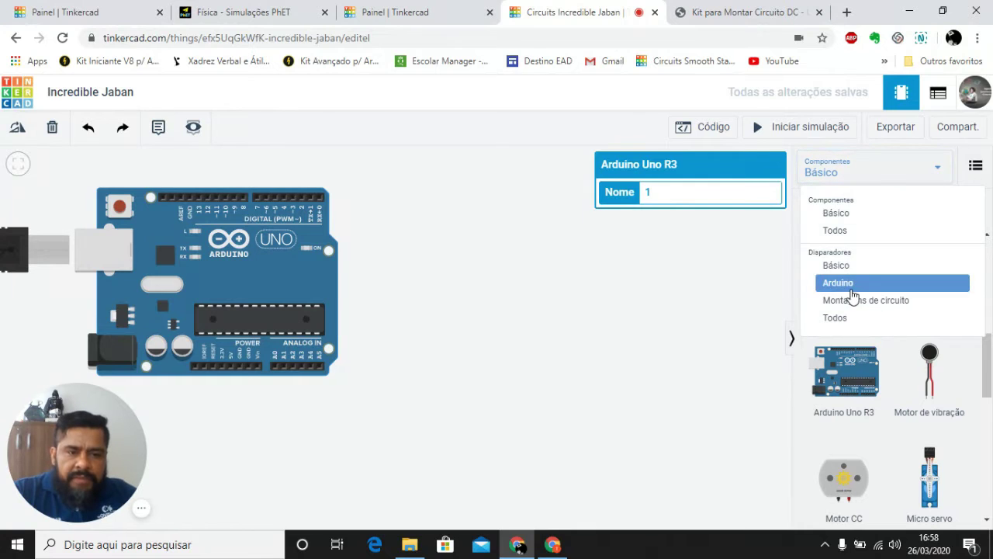
click(446, 304)
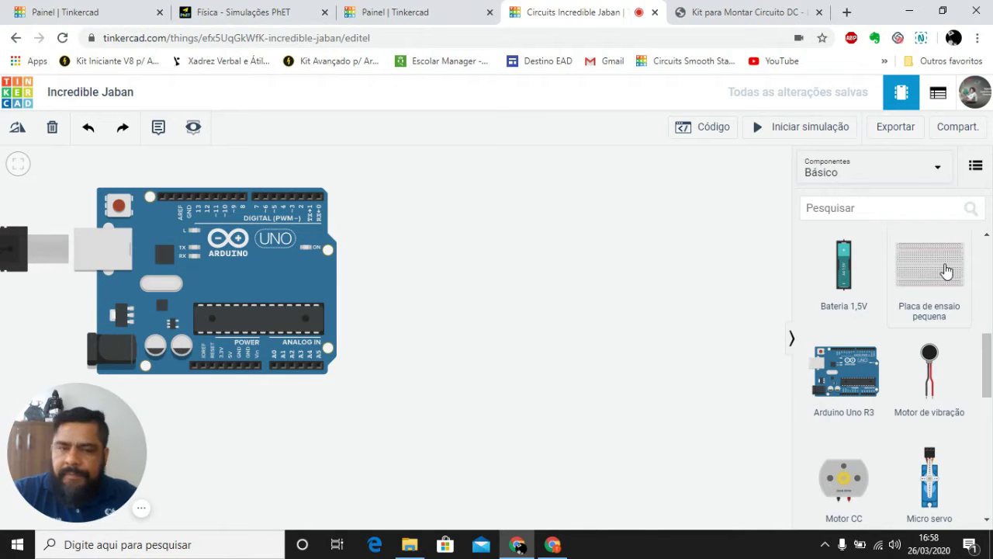
click(931, 273)
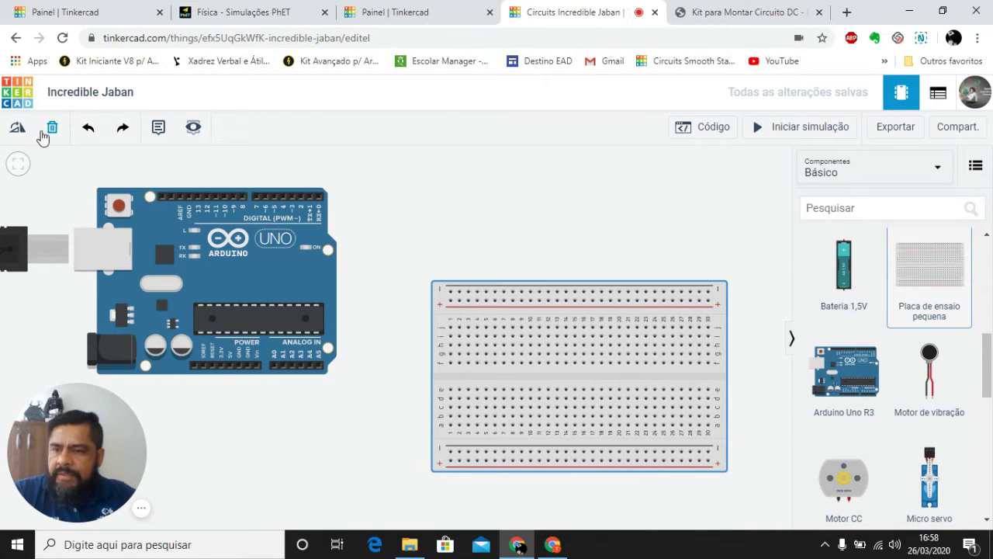
Step: Rotate the small breadboard by 90 degrees to stand vertically and move it slightly up and to the left
click(15, 132)
click(16, 132)
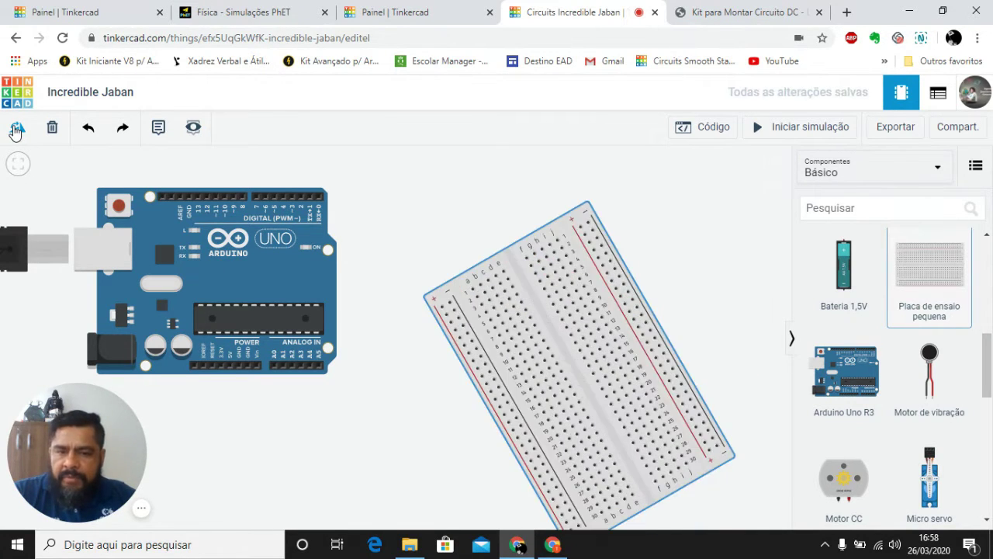
click(16, 132)
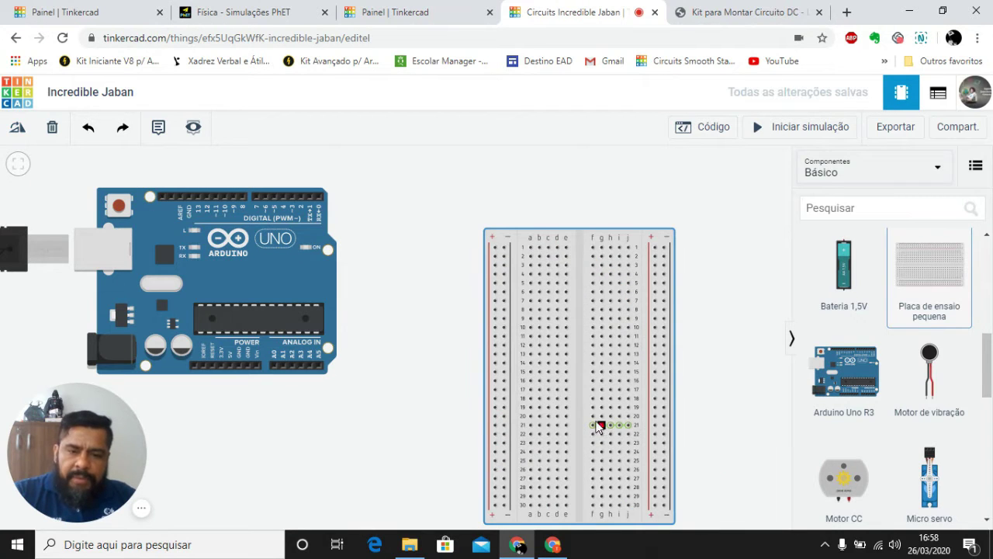
drag(586, 415, 571, 392)
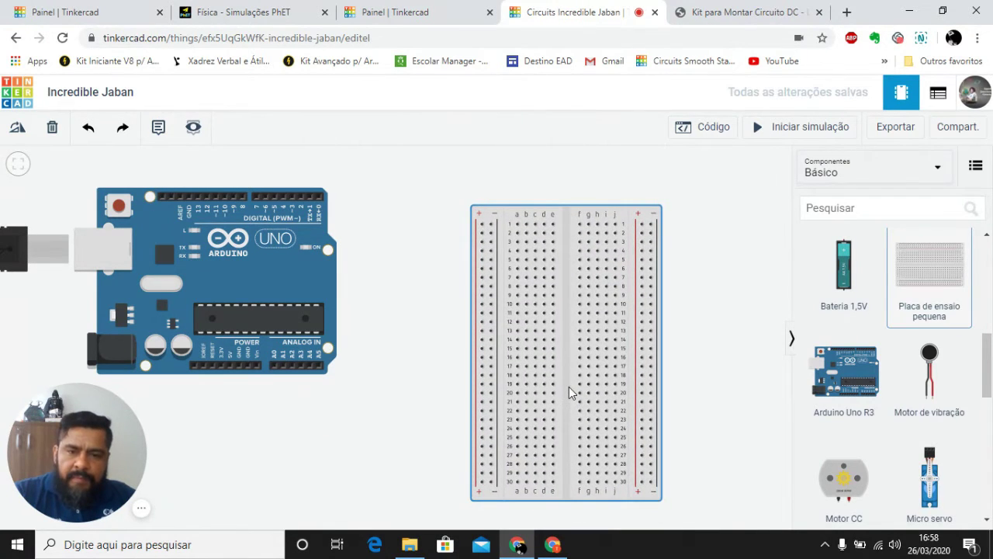
Step: Place an LED to the right of the breadboard's upper end and name it luzinha
scroll(854, 416, up, 2)
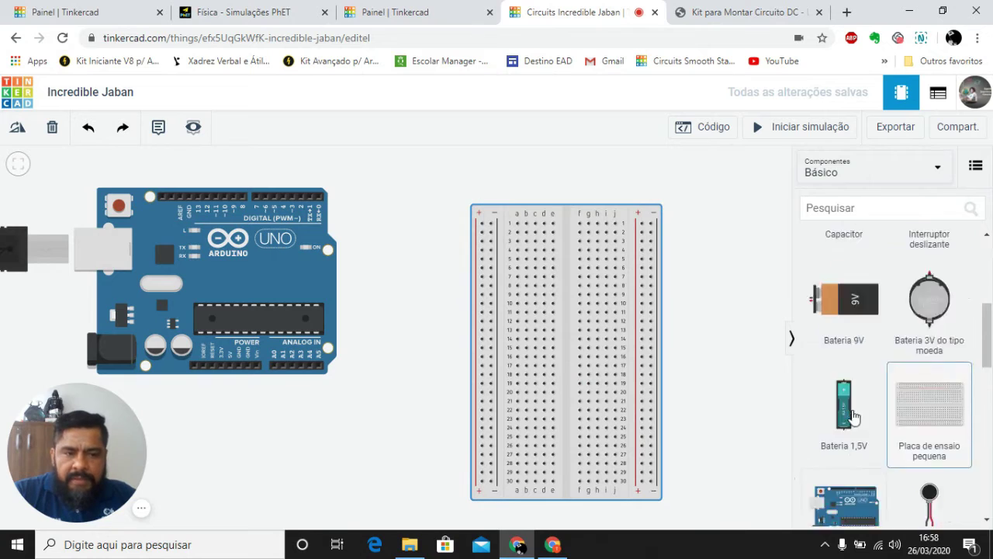
scroll(853, 416, up, 3)
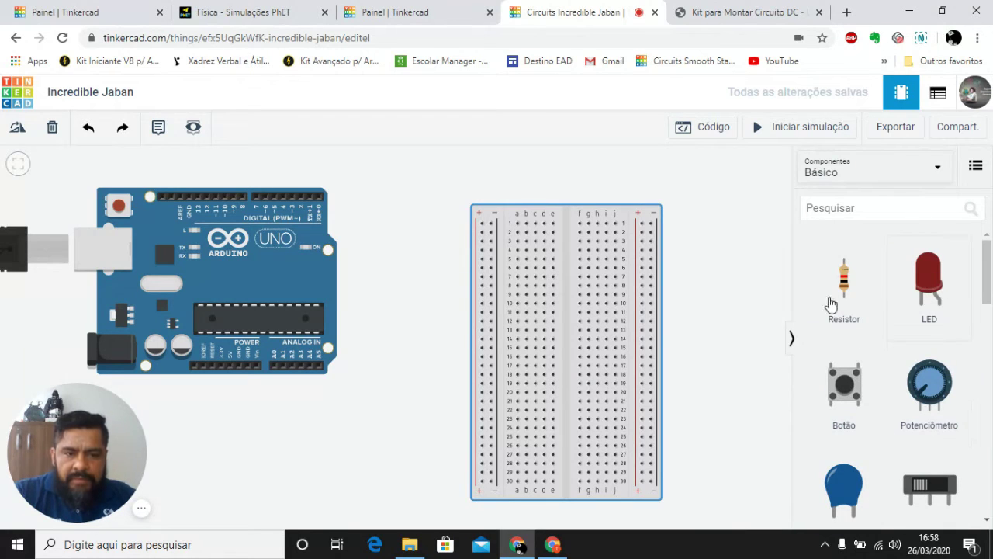
drag(929, 279, 700, 212)
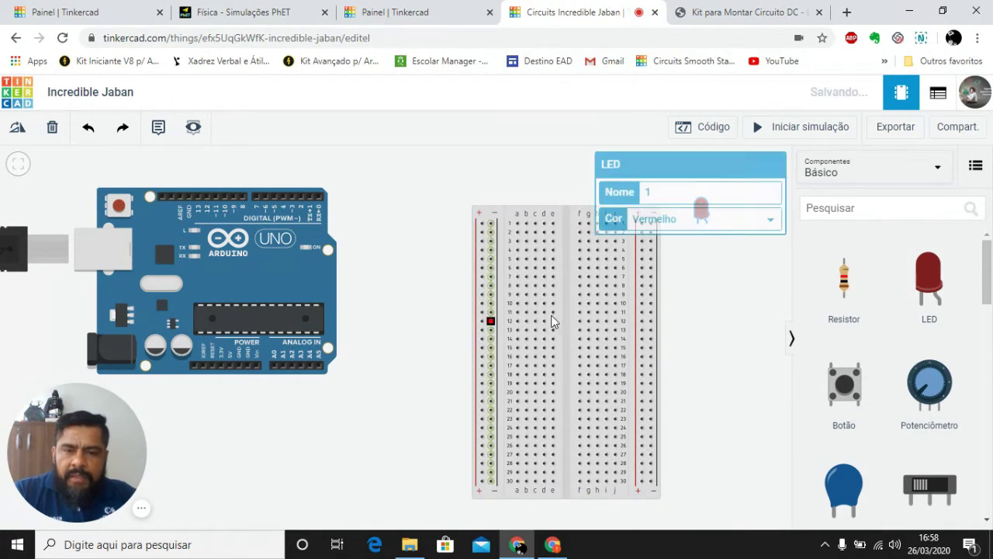
drag(553, 321, 468, 316)
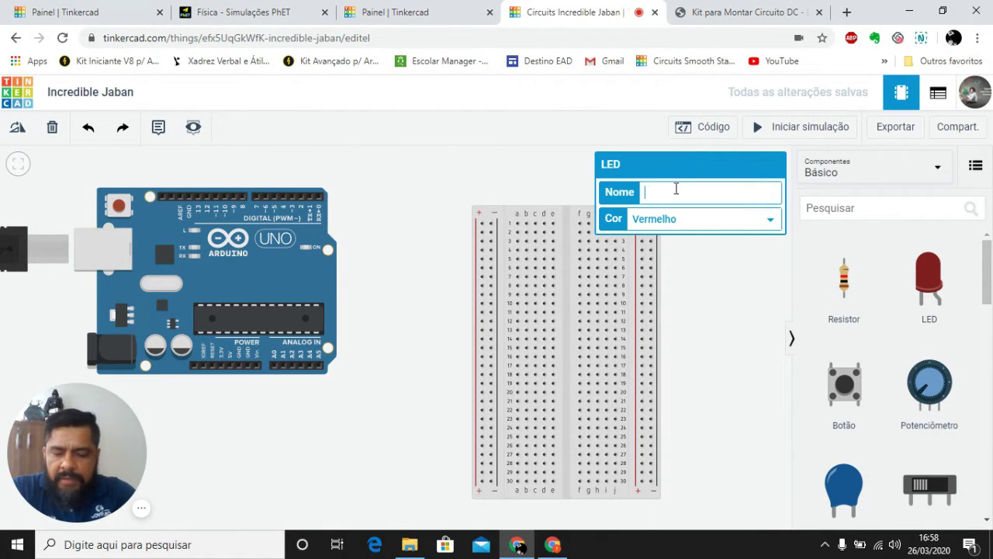
text(zinha)
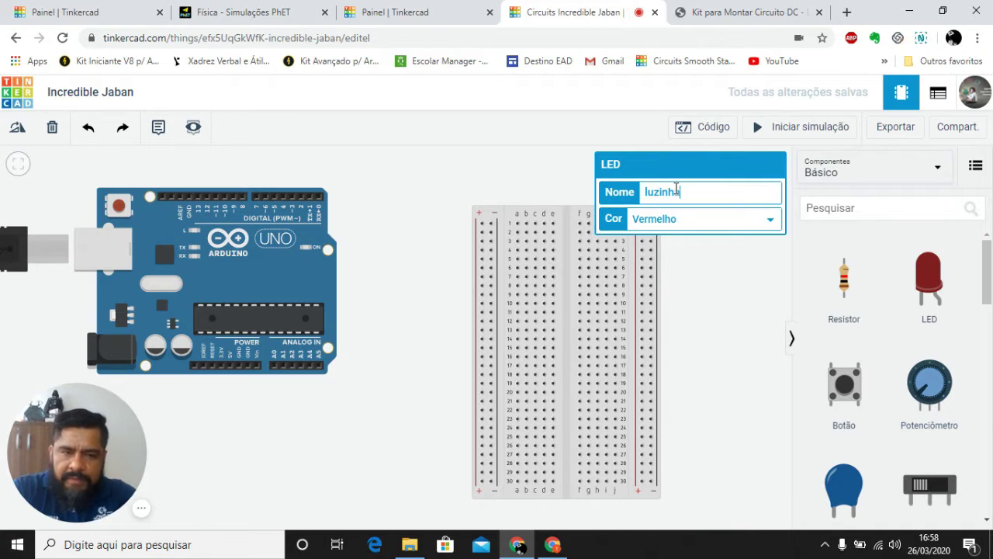
click(742, 311)
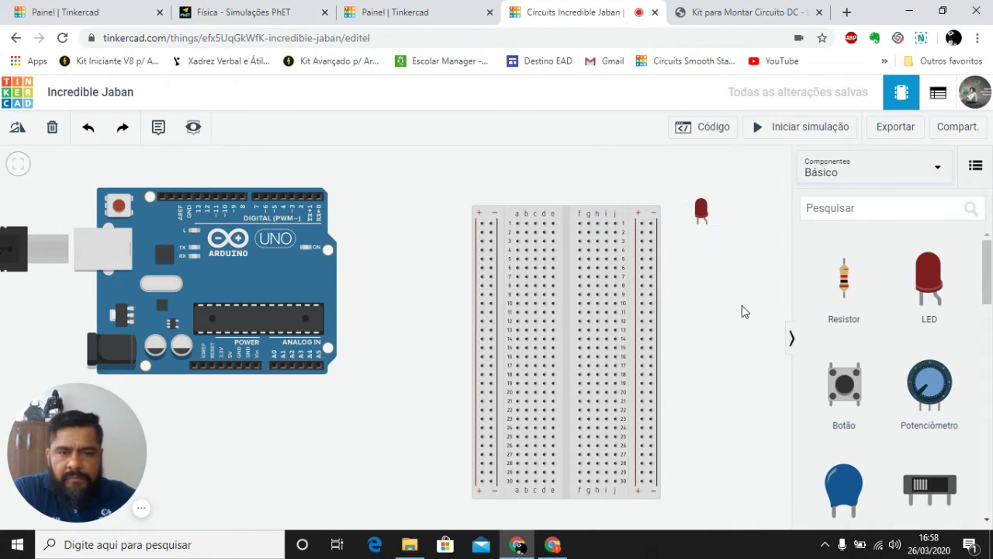
Step: Set the colour (Cor) of the luzinha LED to Branco
click(703, 215)
click(706, 218)
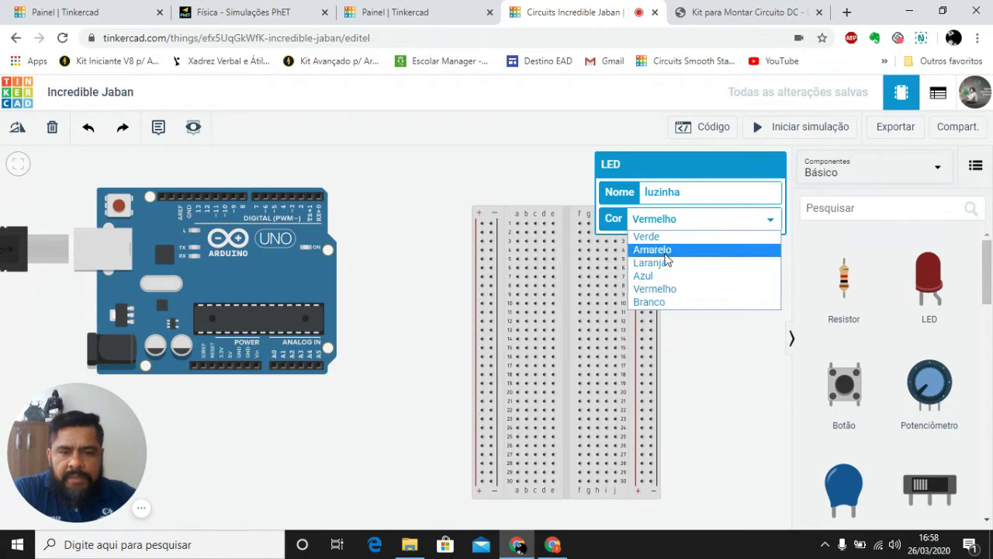
click(660, 302)
click(722, 299)
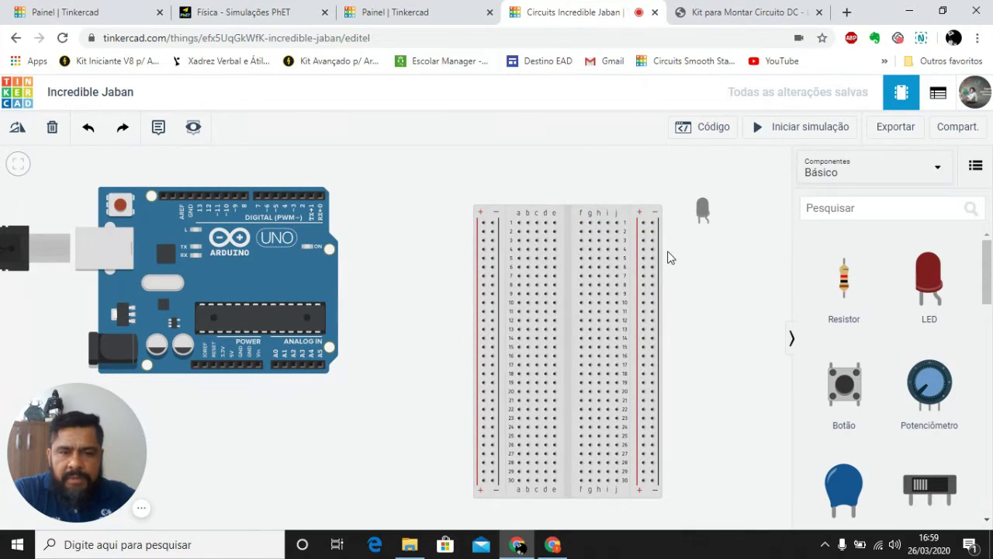
Step: Move the LED slightly down and closer to the breadboard, and place a resistor below it
drag(702, 211, 686, 260)
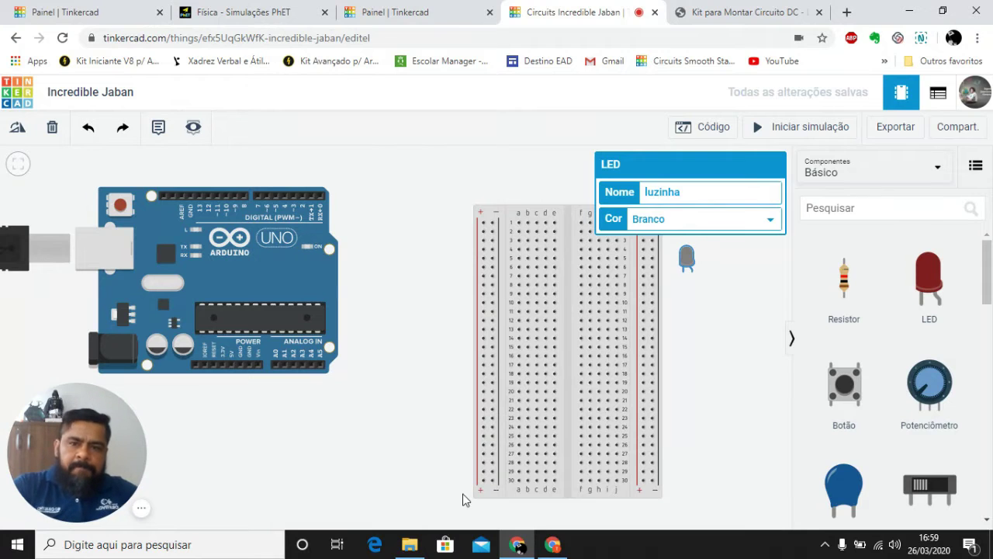
click(396, 211)
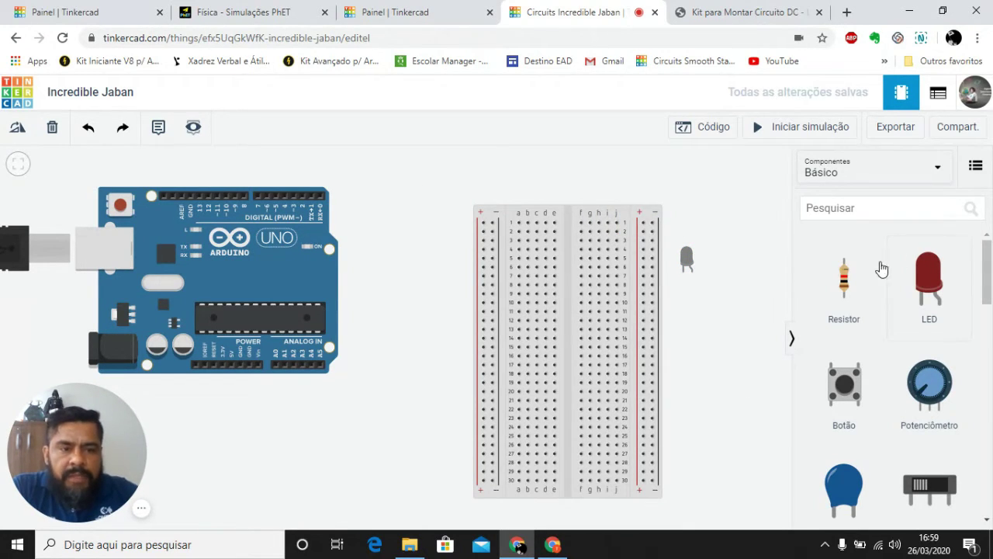
drag(845, 285, 701, 351)
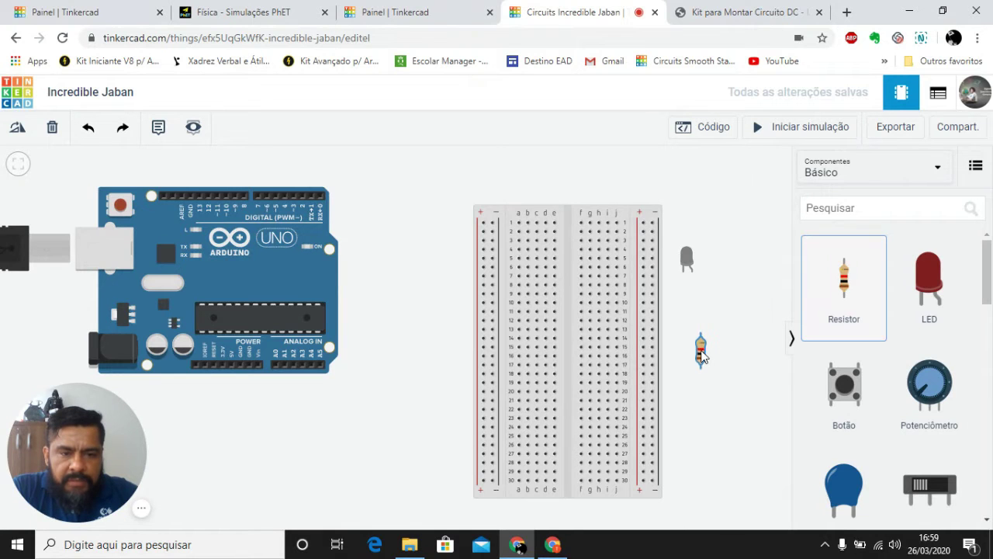
Step: Rotate the LED clockwise by 90 degrees so its legs point towards the breadboard, undoing the excess rotation
click(687, 256)
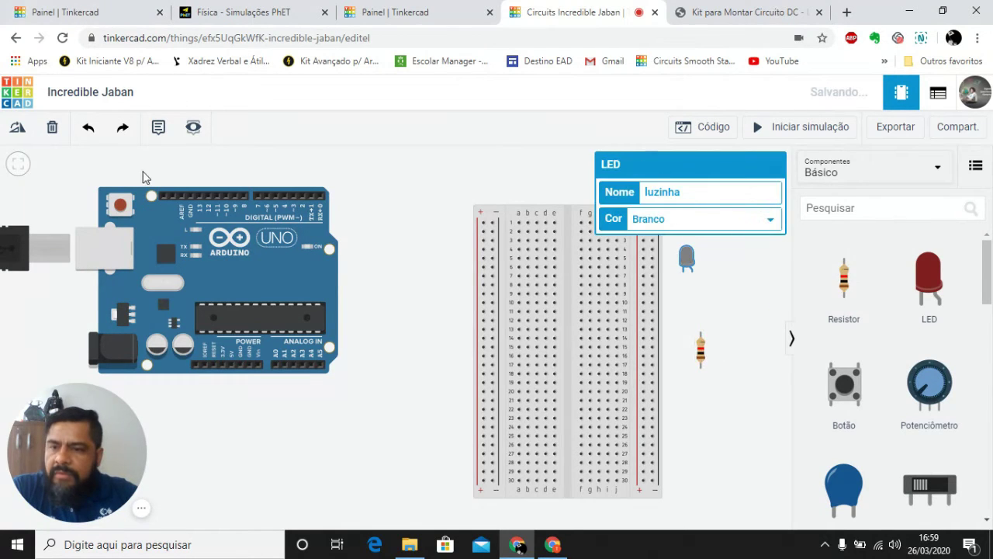
click(19, 128)
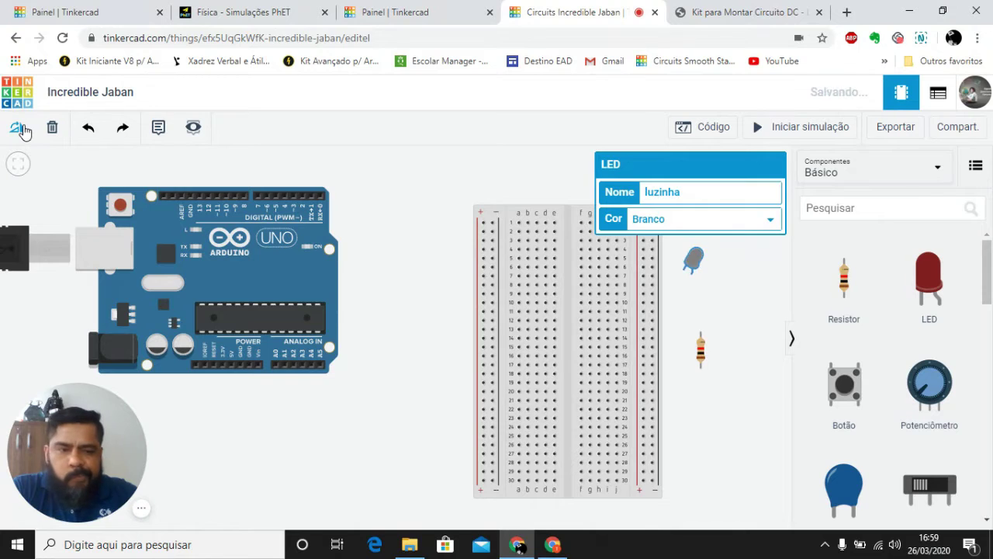
click(20, 129)
click(22, 131)
click(23, 131)
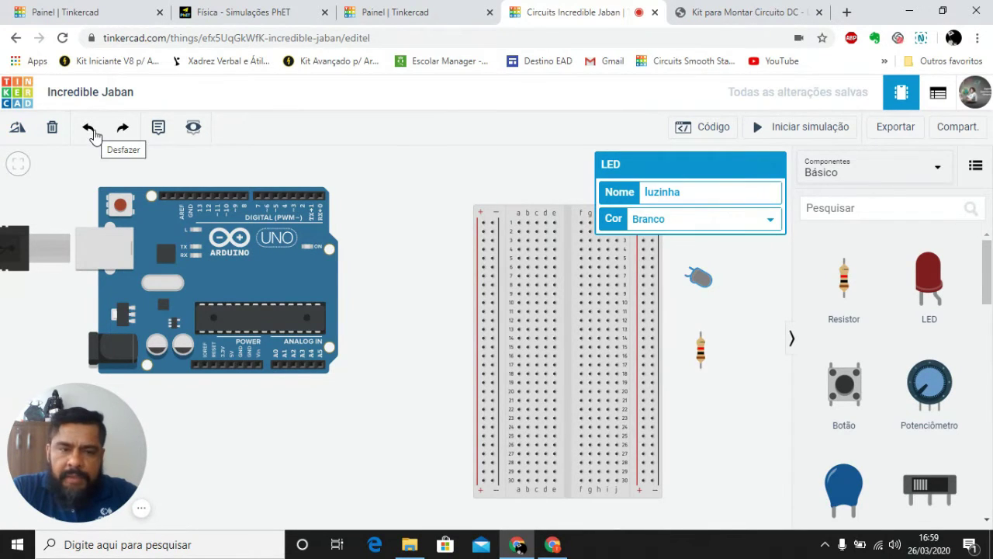
click(90, 132)
Step: Insert the LED's legs into breadboard column j at rows 10 and 11, and move the breadboard closer to the Arduino
drag(700, 270, 638, 307)
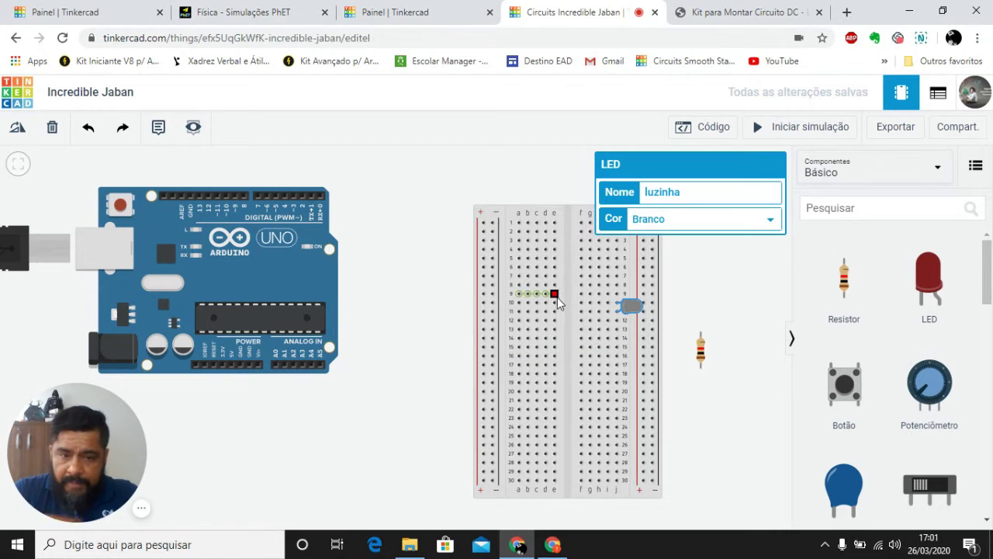
drag(567, 298, 493, 277)
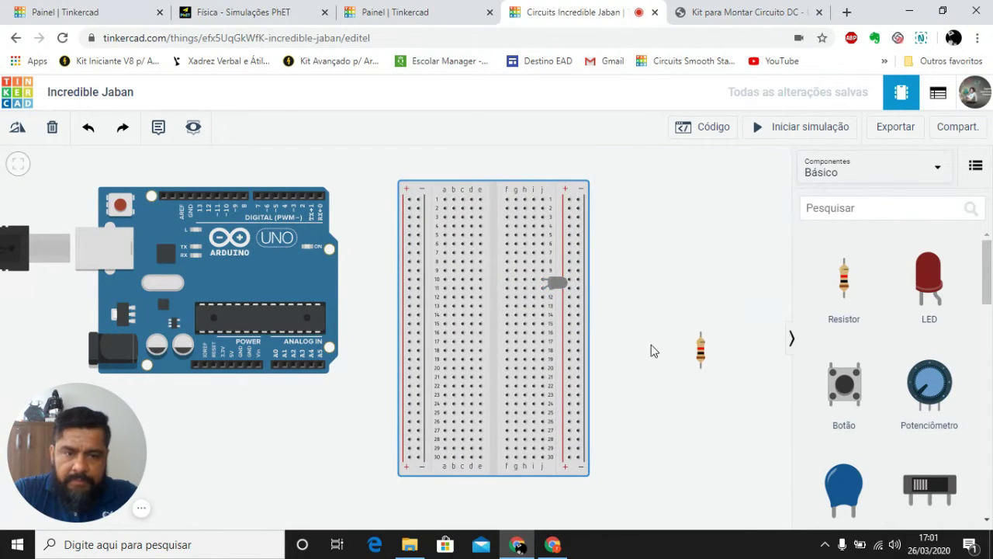
Step: Set the resistor's resistance (Resistência) to 300 Ω
click(701, 353)
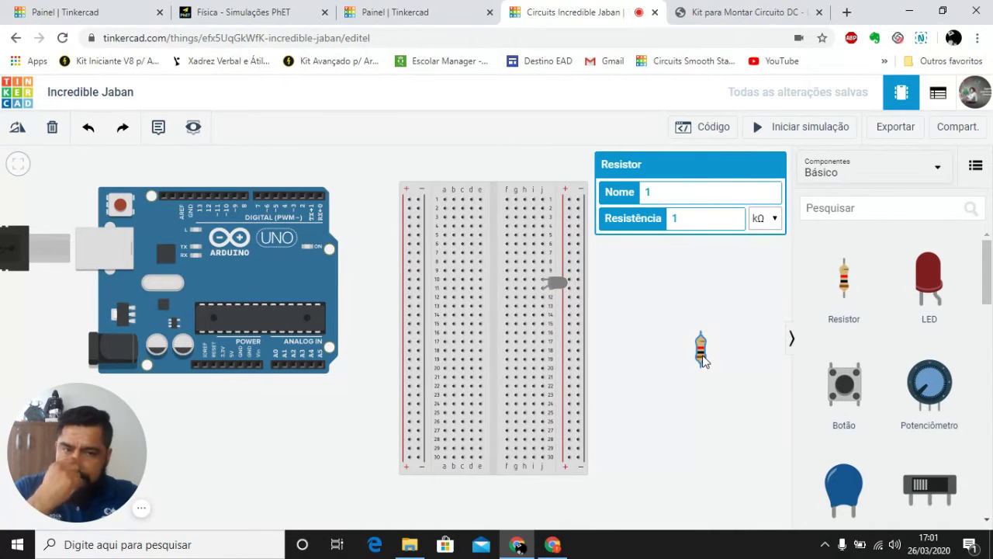
click(771, 218)
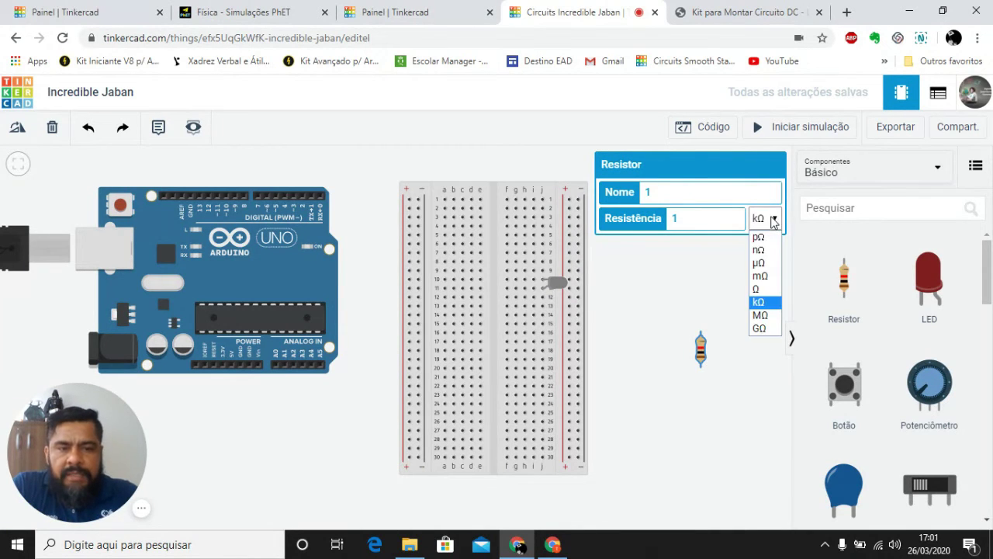
click(760, 289)
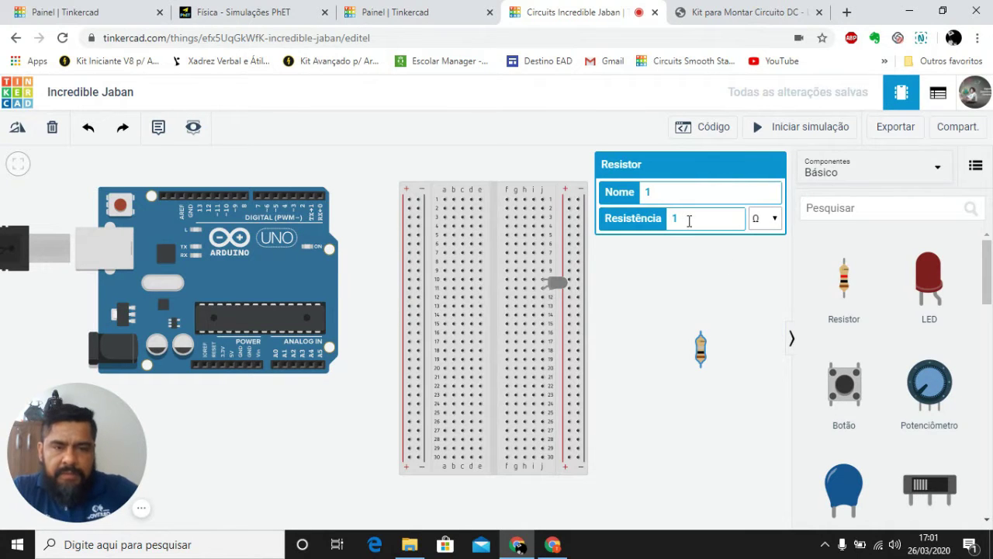
key(BackSpace)
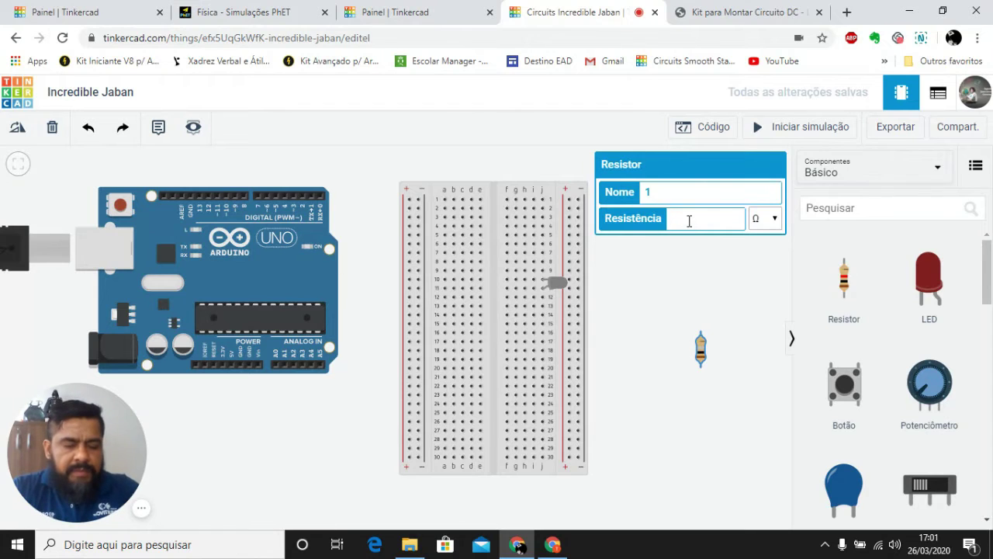
text(300)
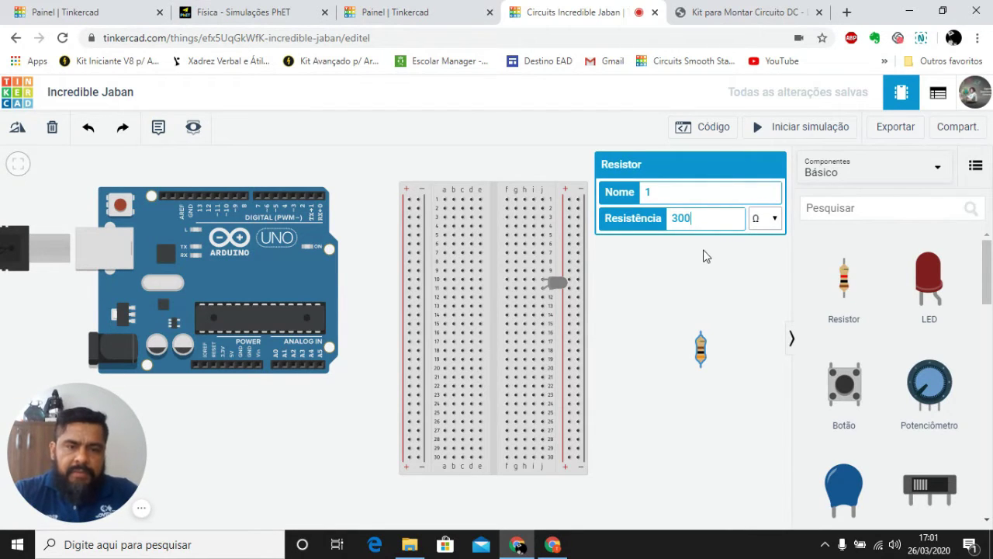
click(705, 257)
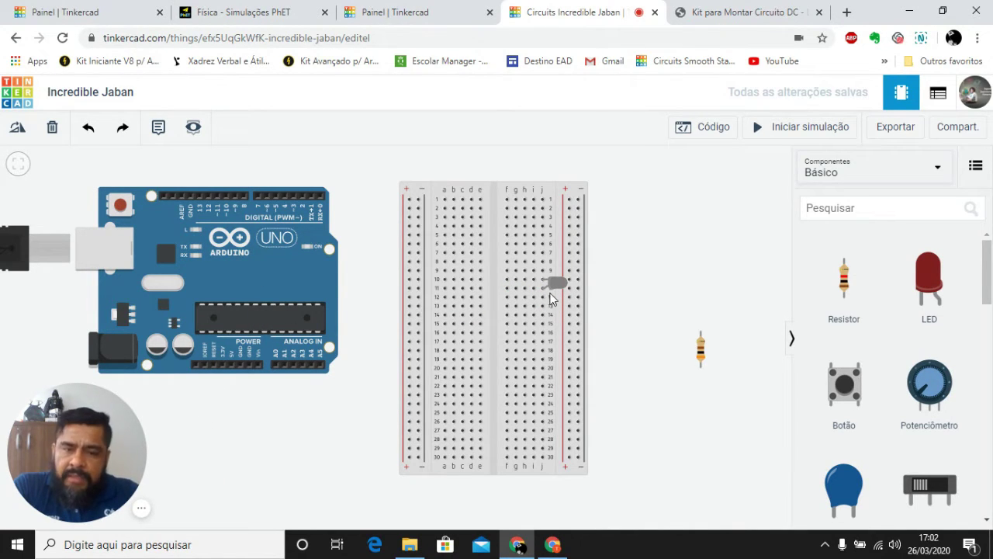
Step: Rotate the resistor to horizontal and insert it in breadboard row 11, bridging the centre gap in line with the LED's lower leg
drag(703, 354, 639, 335)
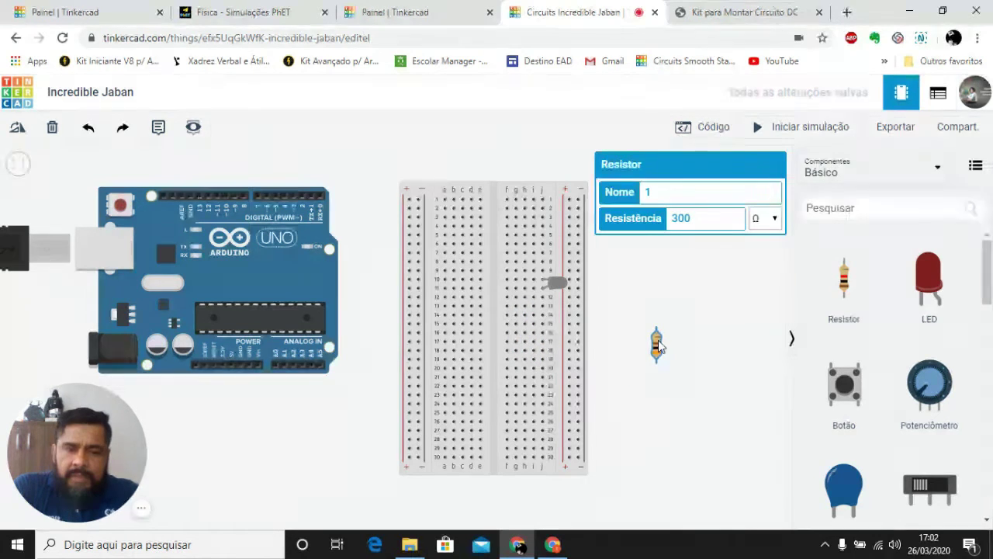
click(18, 129)
click(17, 130)
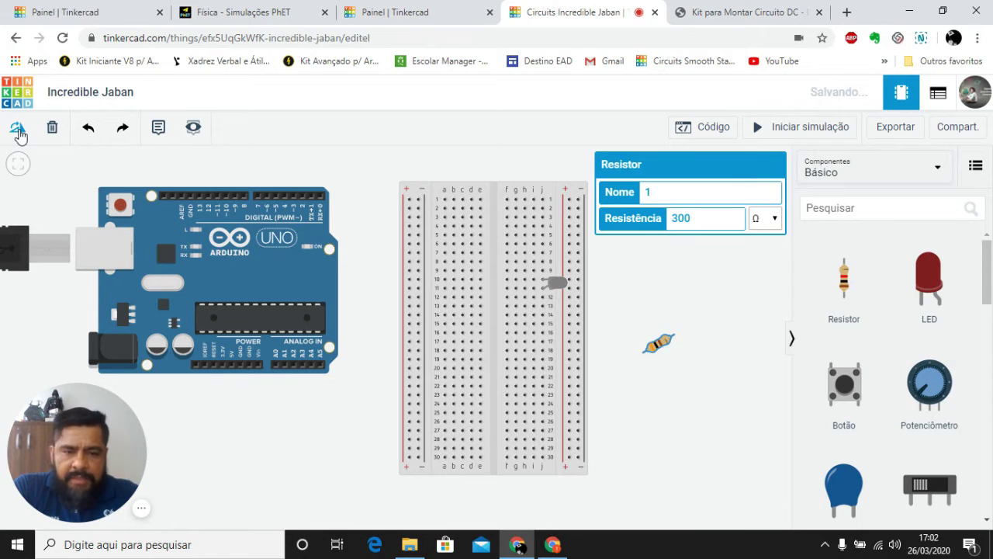
click(18, 129)
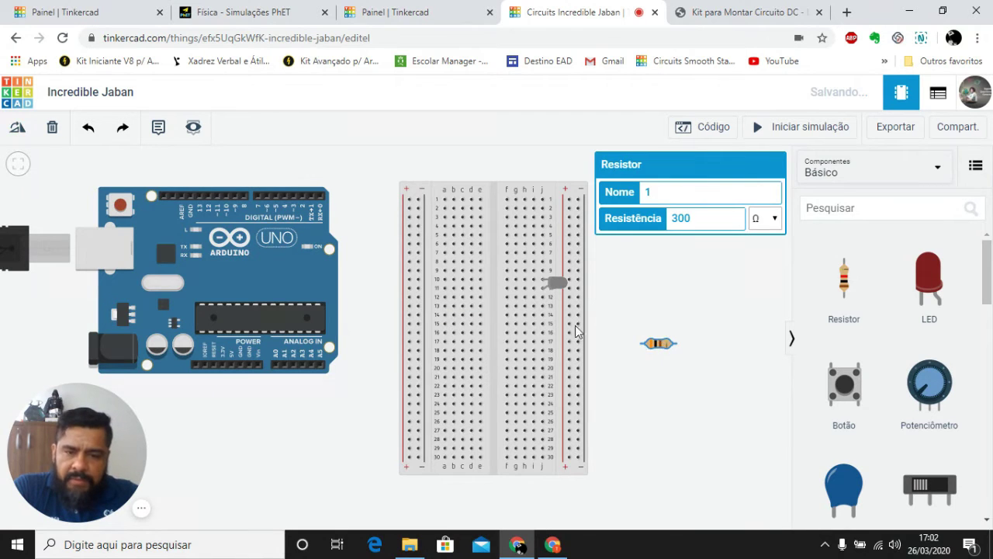
drag(642, 347, 515, 292)
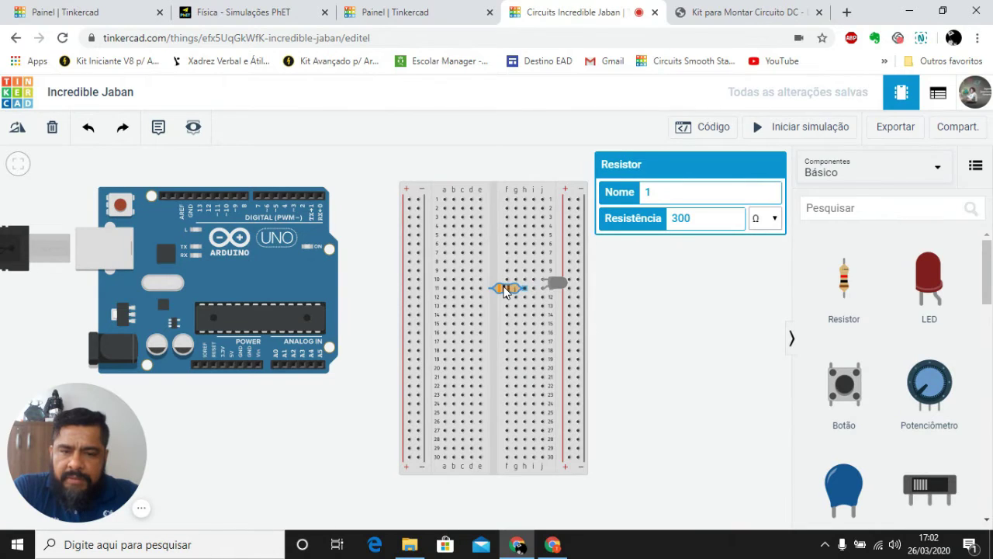
drag(508, 287, 488, 292)
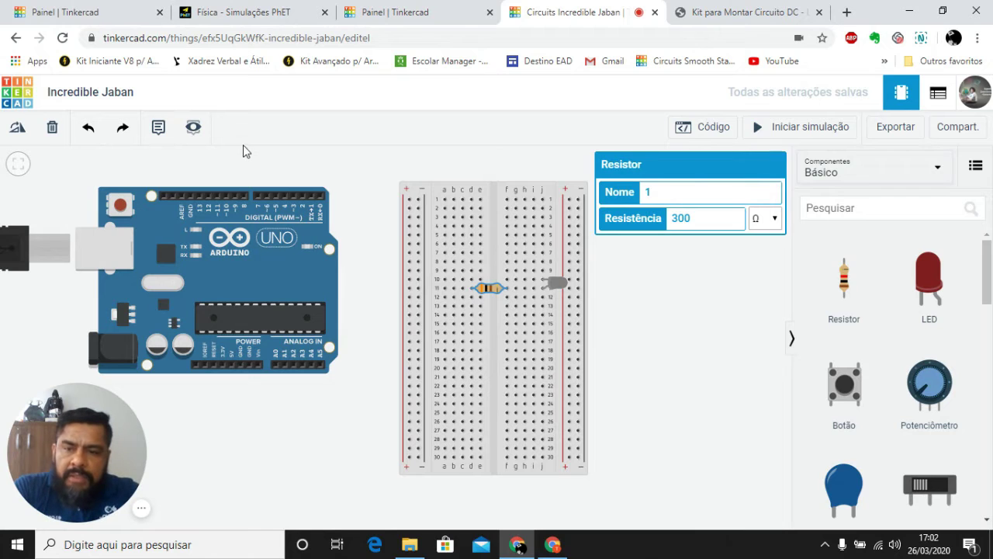
Step: Wire Arduino digital pin 13 to breadboard hole a11, routing it over the board's upper edge and down between the two boards
click(198, 195)
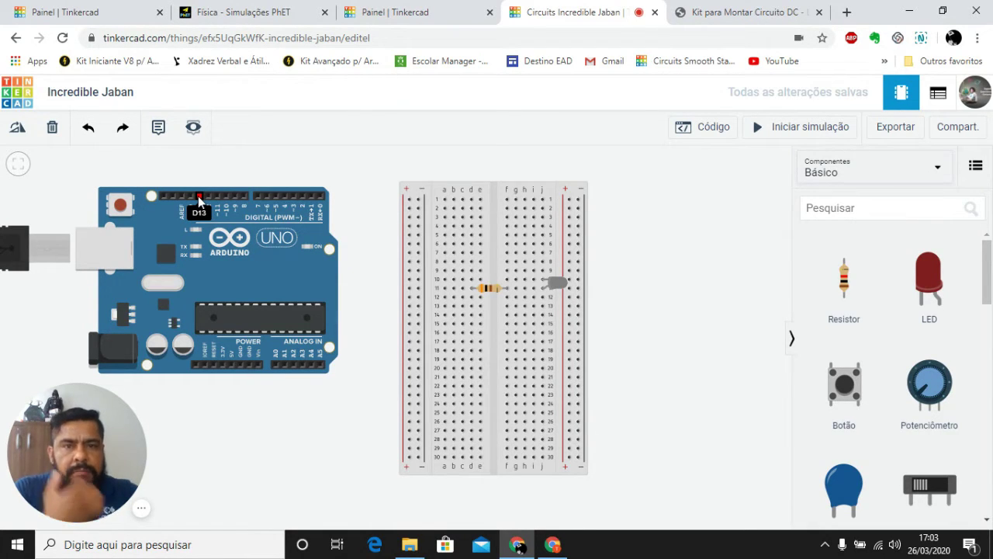
click(198, 196)
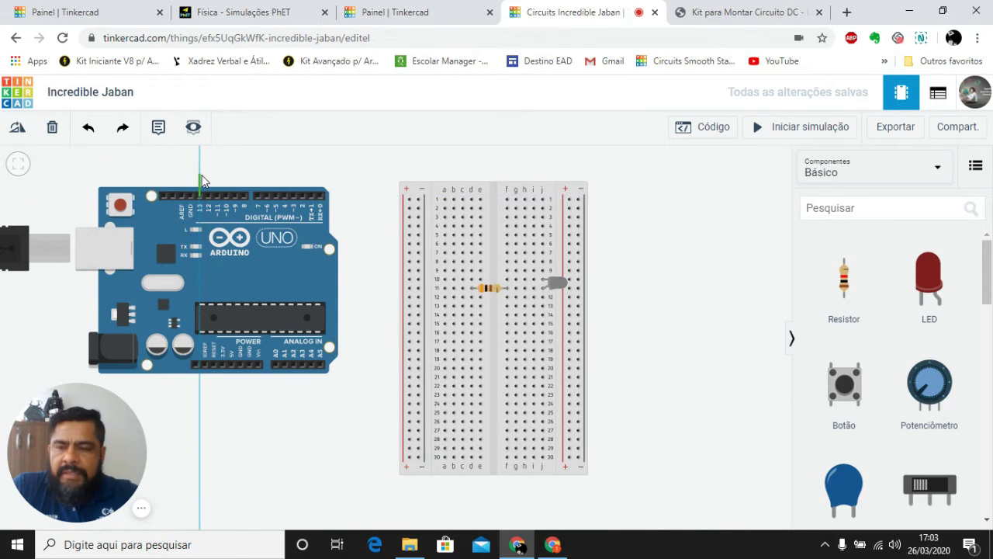
click(201, 177)
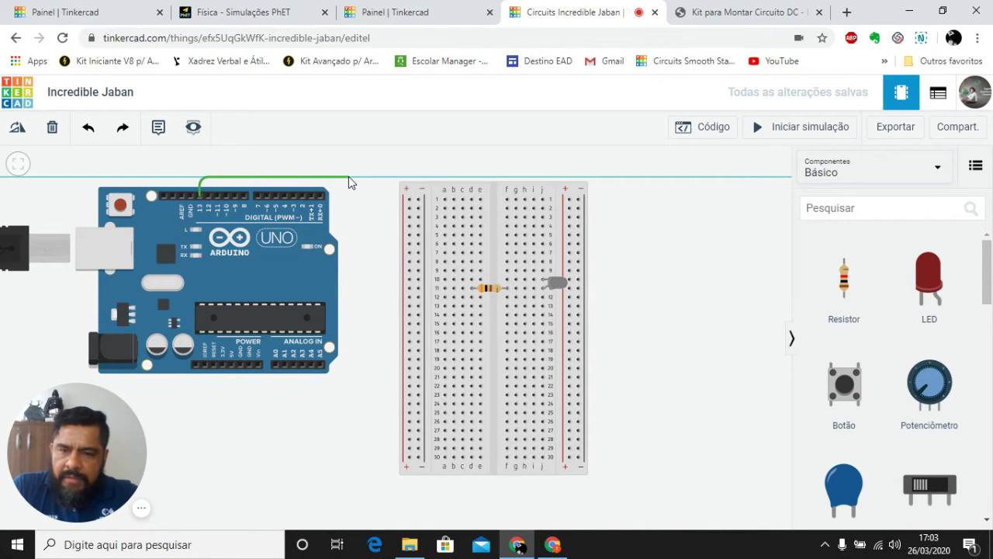
click(348, 177)
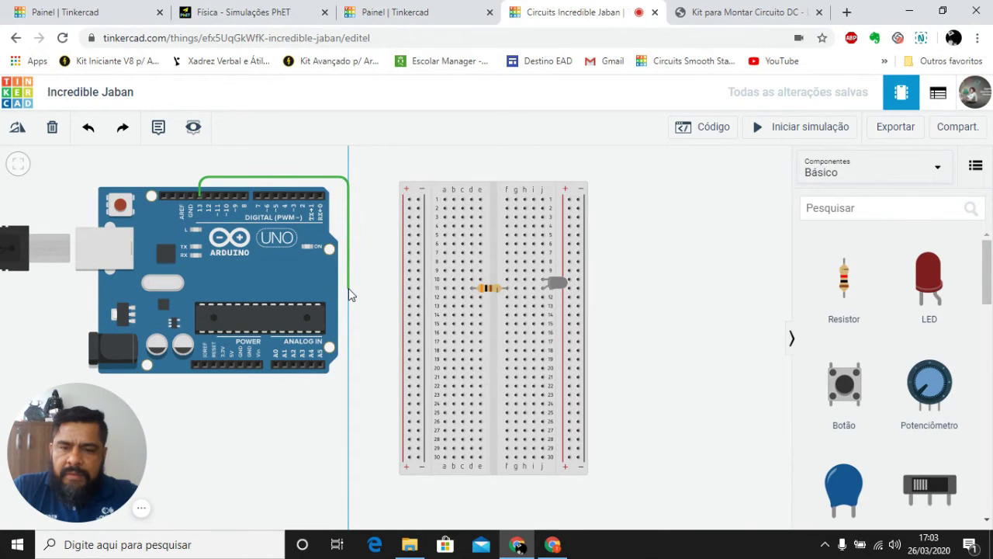
click(349, 288)
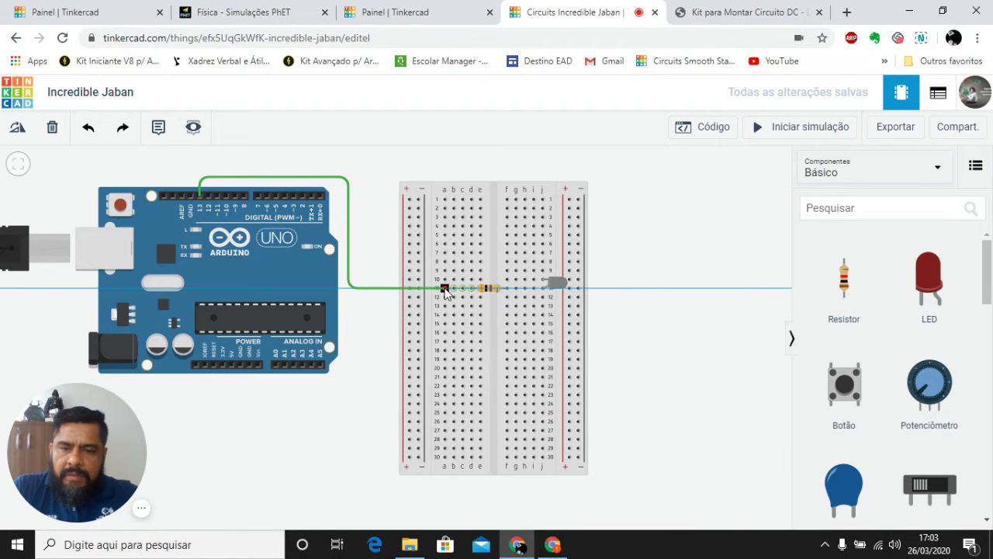
click(445, 289)
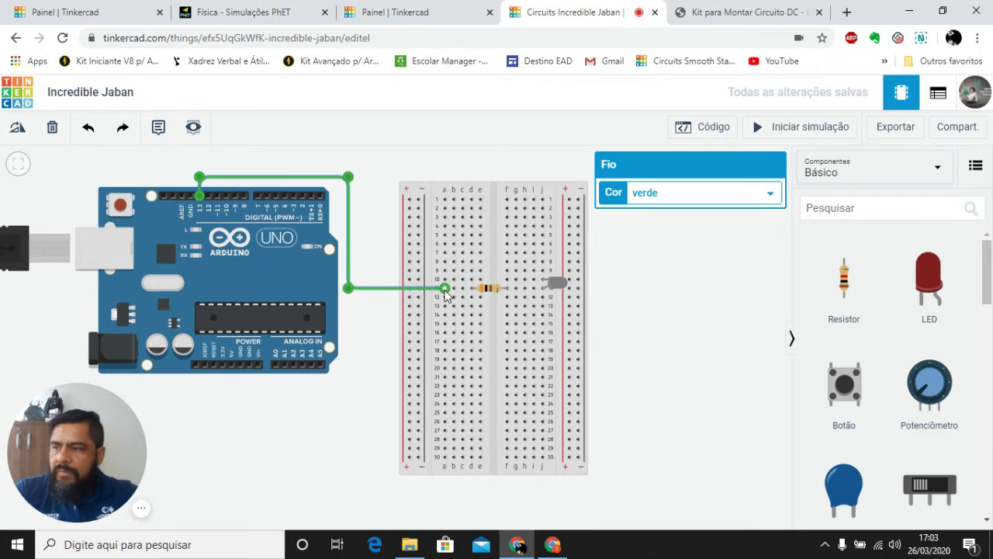
Step: Set the colour (Cor) of the pin 13 wire to red (vermelho) and deselect it
click(656, 194)
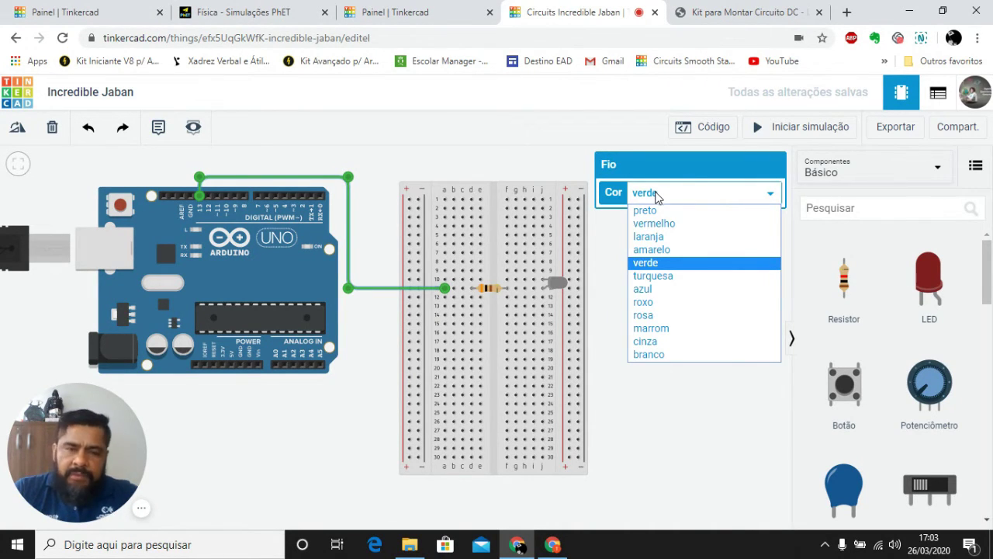
click(651, 225)
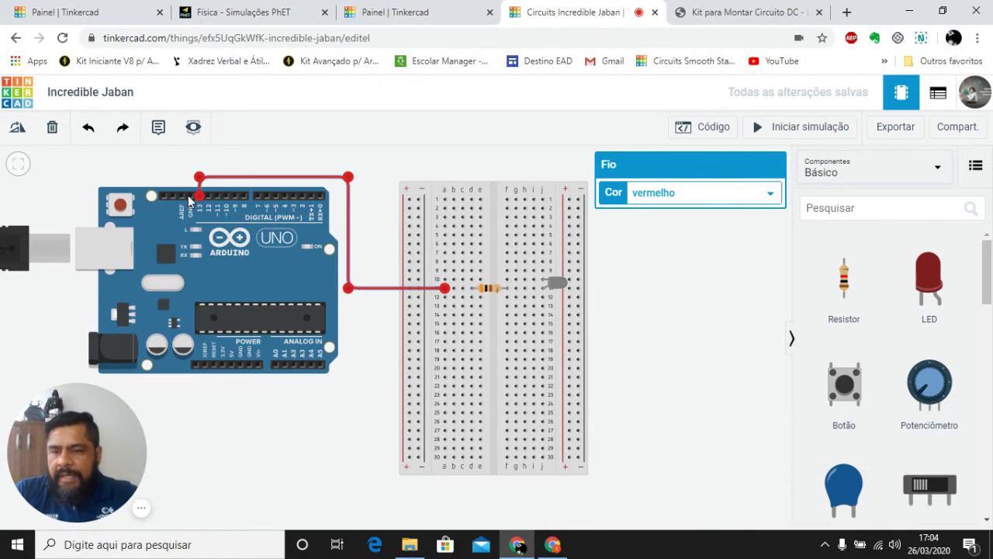
key(Escape)
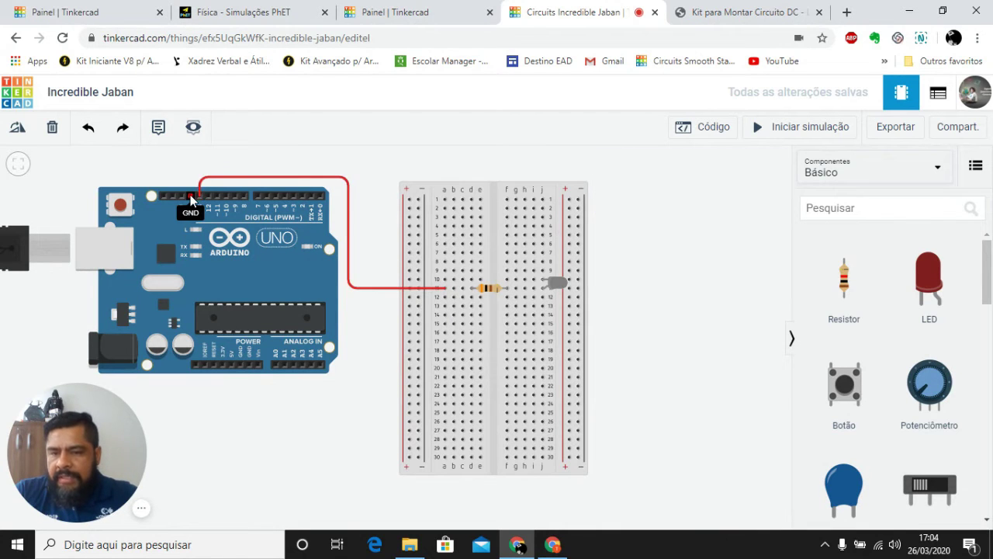
Step: Wire the Arduino GND pin beside pin 13 to breadboard hole a10, routed outside the red wire, and level its lower bend with row 10
click(191, 198)
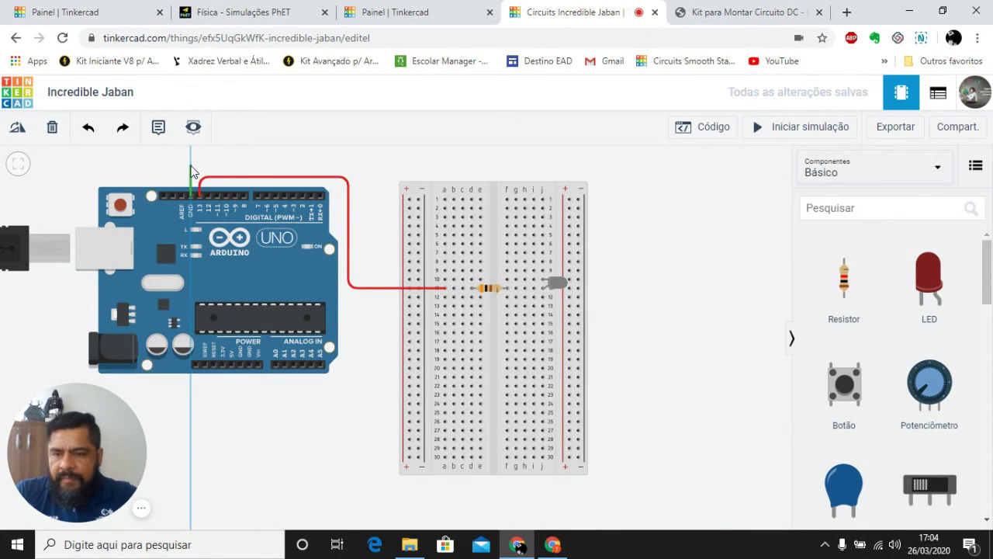
click(191, 168)
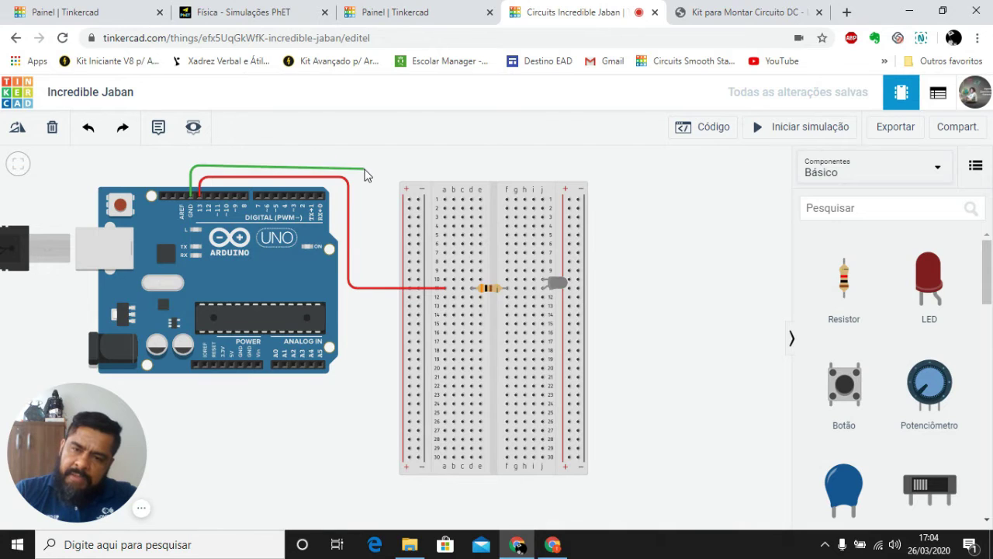
click(362, 169)
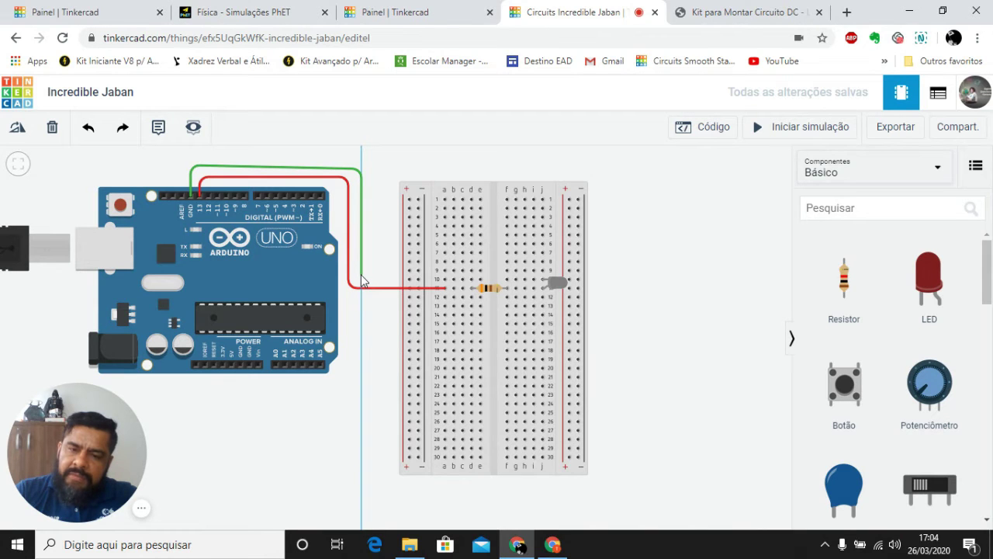
click(362, 275)
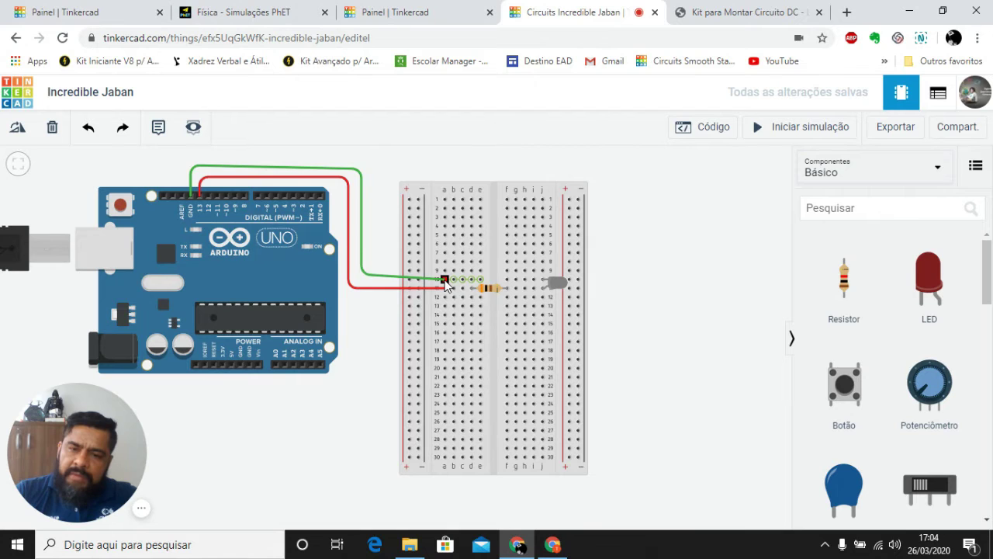
click(444, 280)
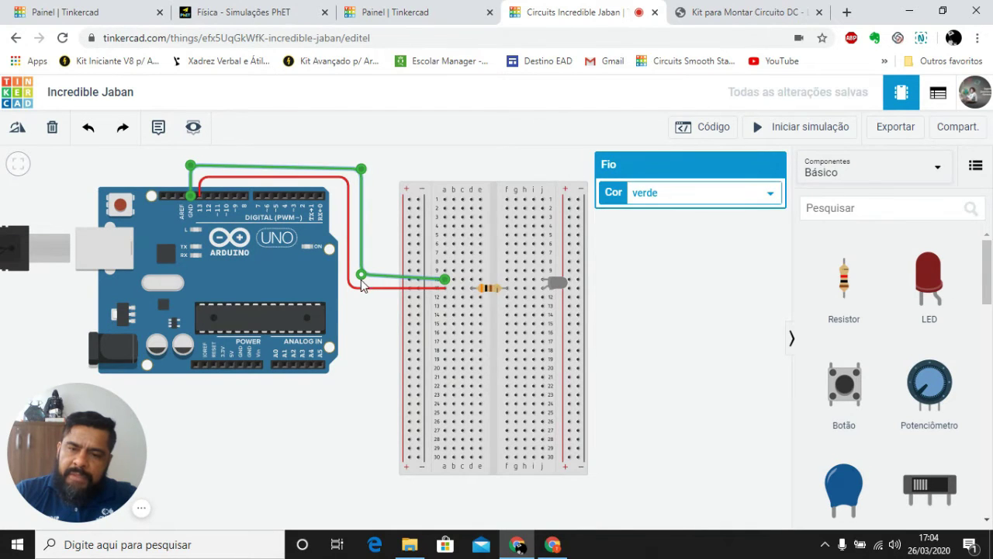
drag(361, 281, 362, 285)
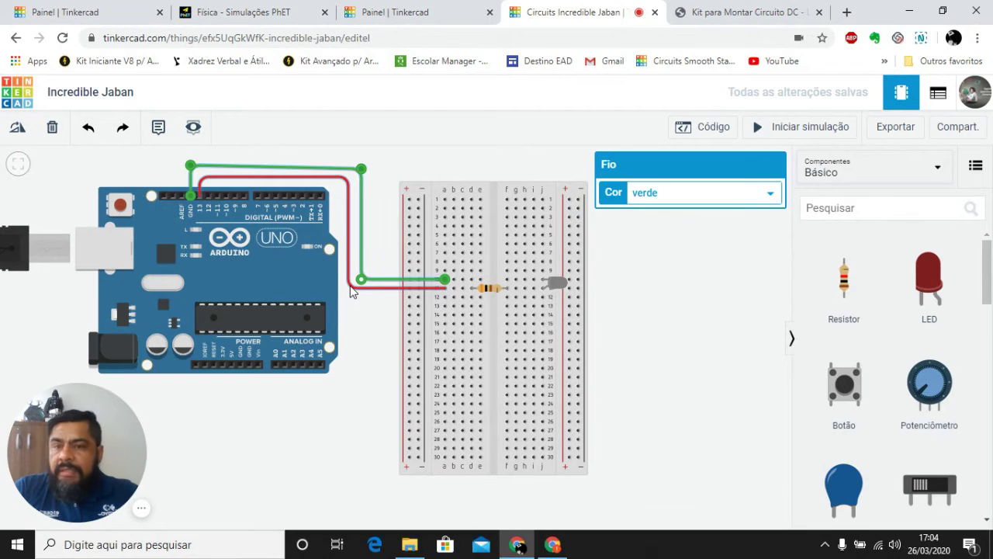
Step: Set the GND wire's colour to black (preto) and align its first bend so the upper run is horizontal
click(697, 195)
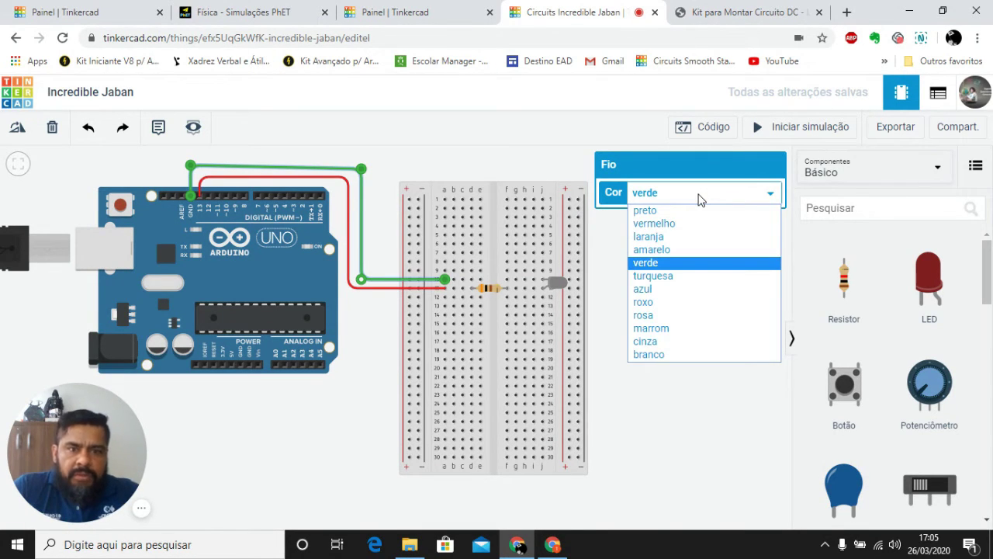
click(660, 209)
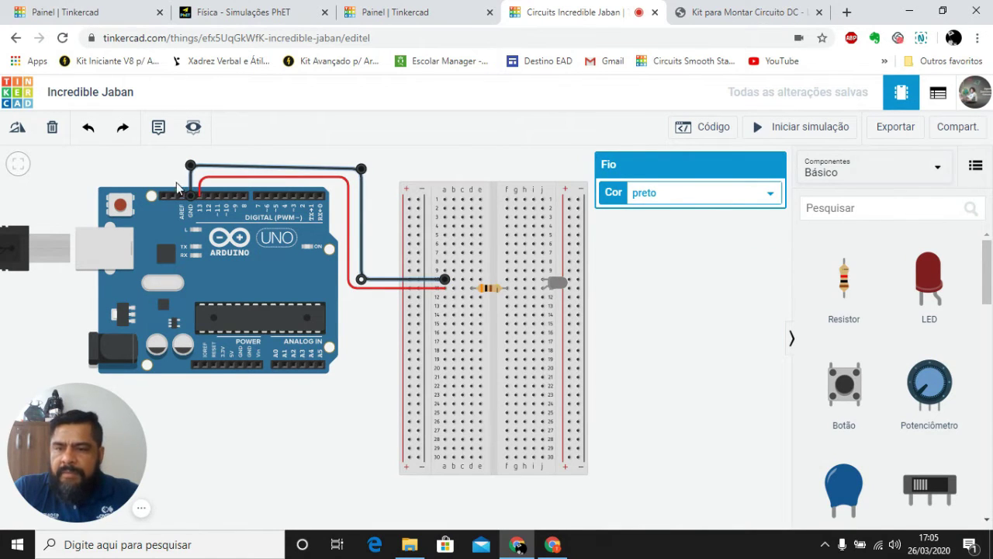
drag(190, 166, 191, 174)
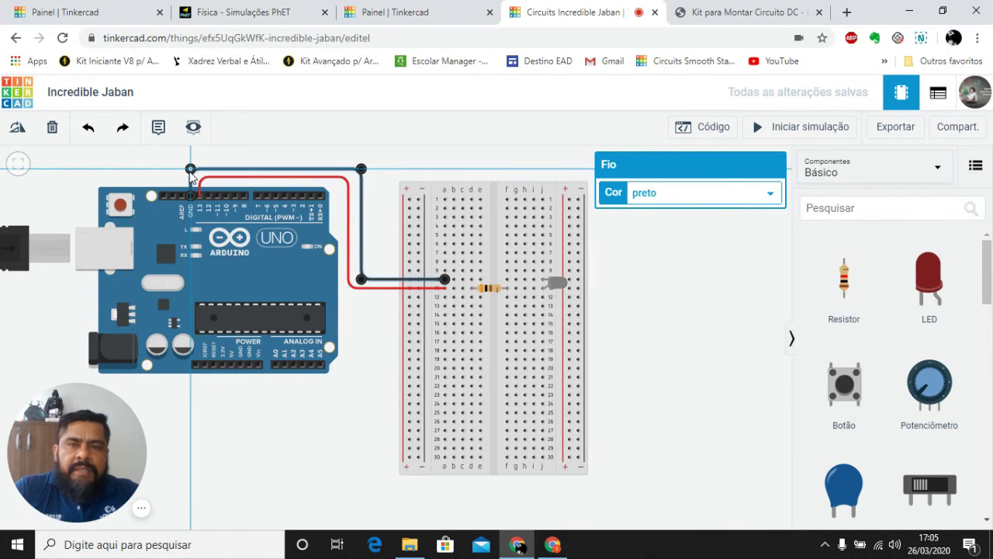
drag(191, 175, 191, 170)
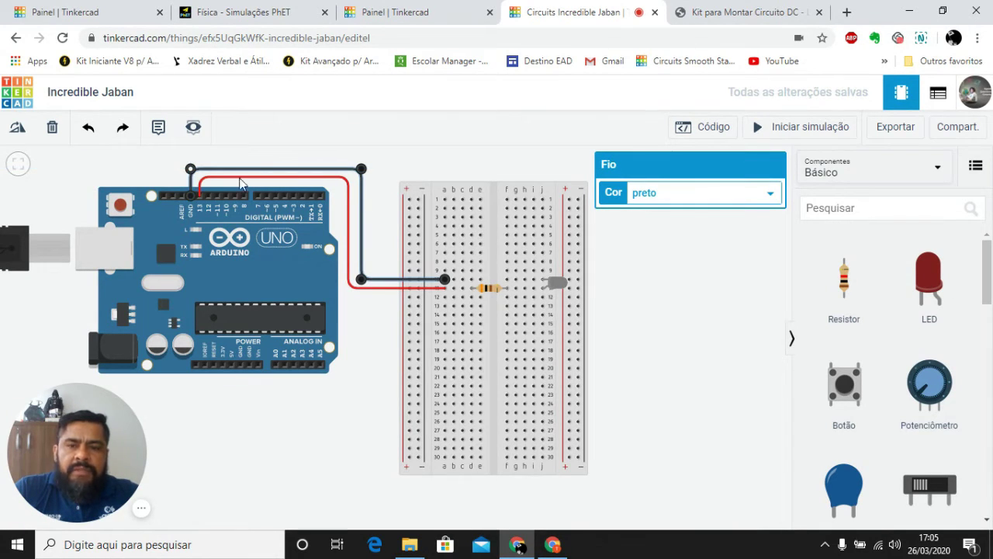
click(386, 172)
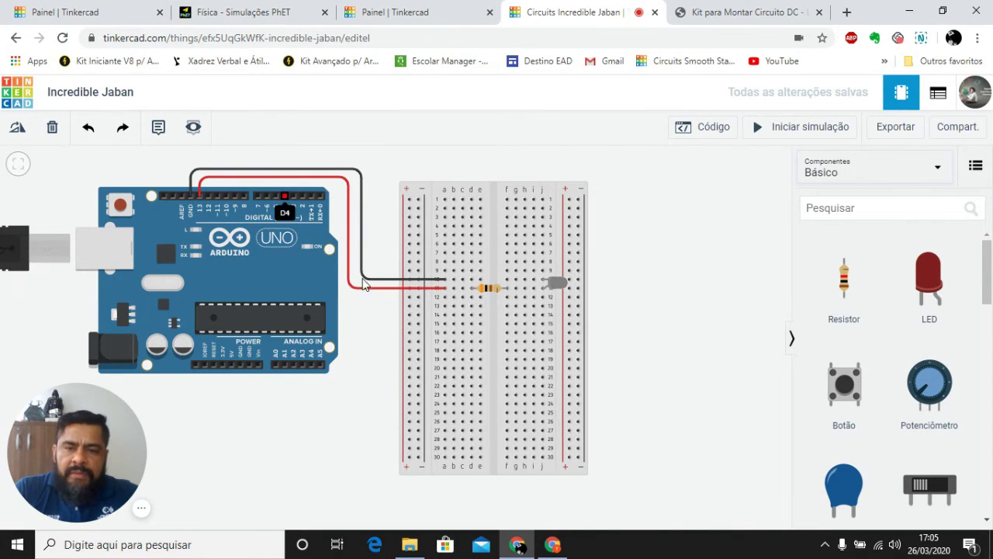
Step: Add a black (preto) jumper wire across the breadboard's centre gap from hole e10 to f10
click(481, 280)
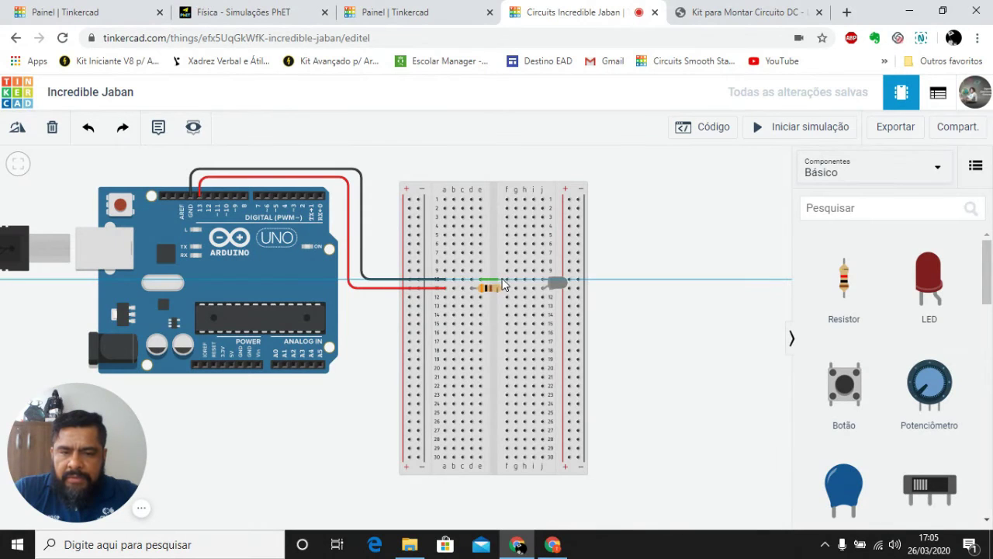
click(507, 279)
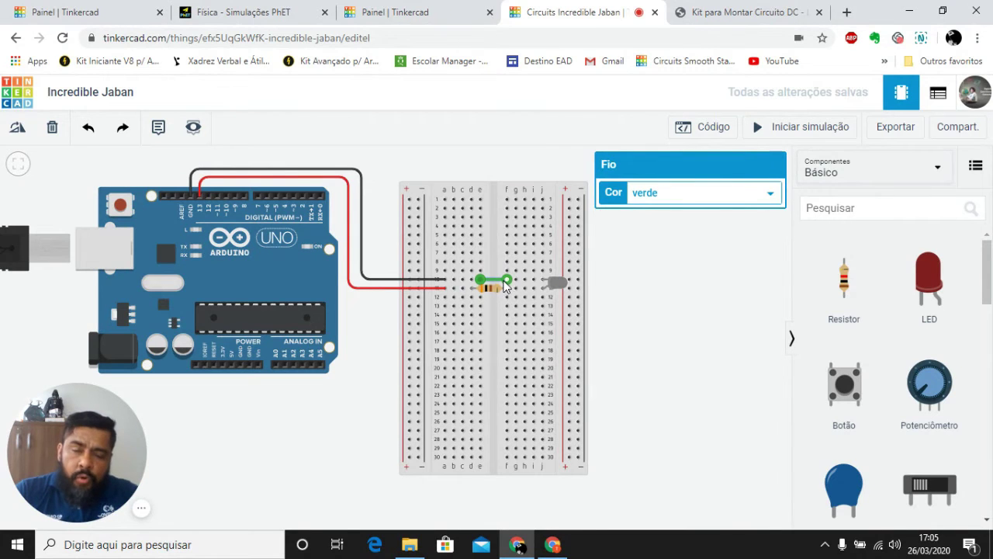
click(641, 193)
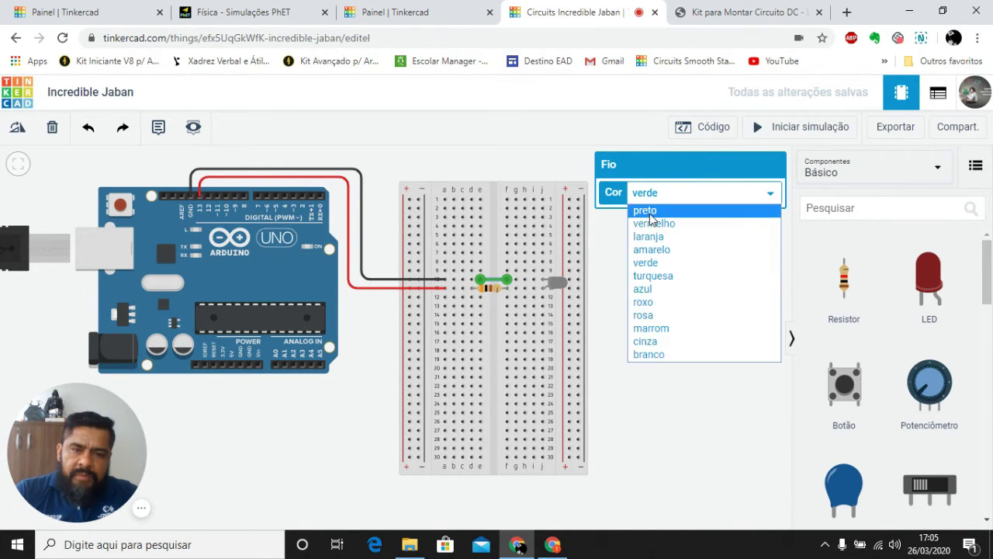
click(647, 210)
click(637, 301)
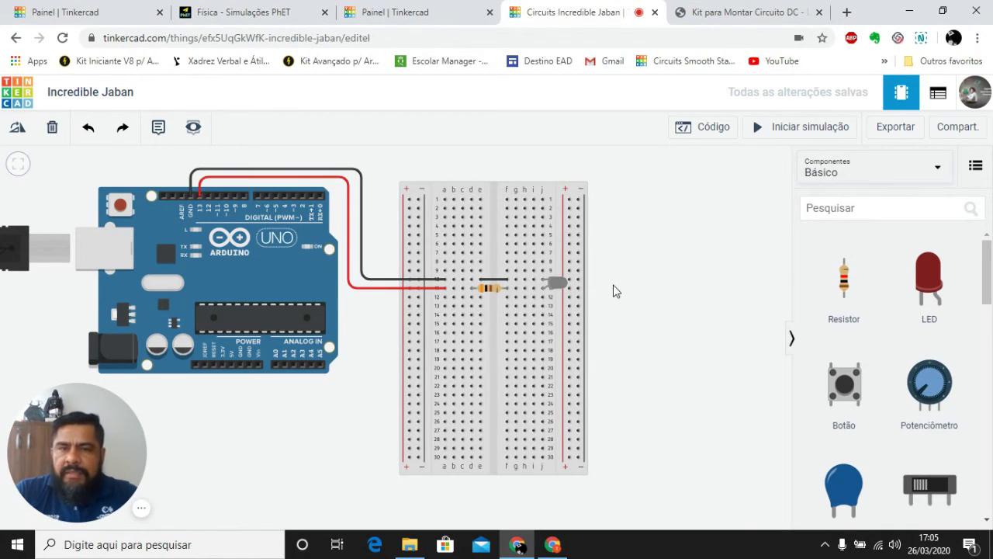
Step: Open the block code editor and nudge the breadboard slightly towards the Arduino
click(701, 129)
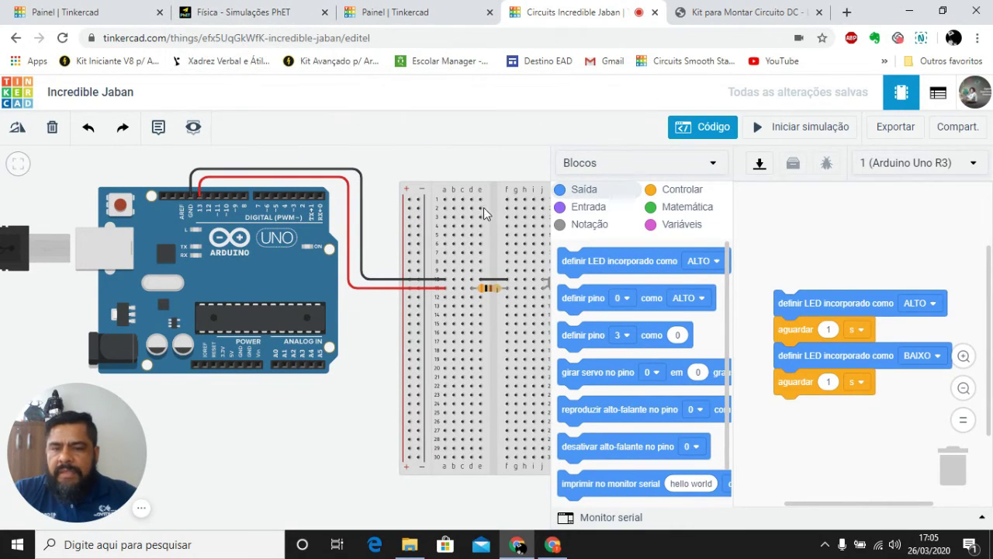
drag(488, 216, 511, 436)
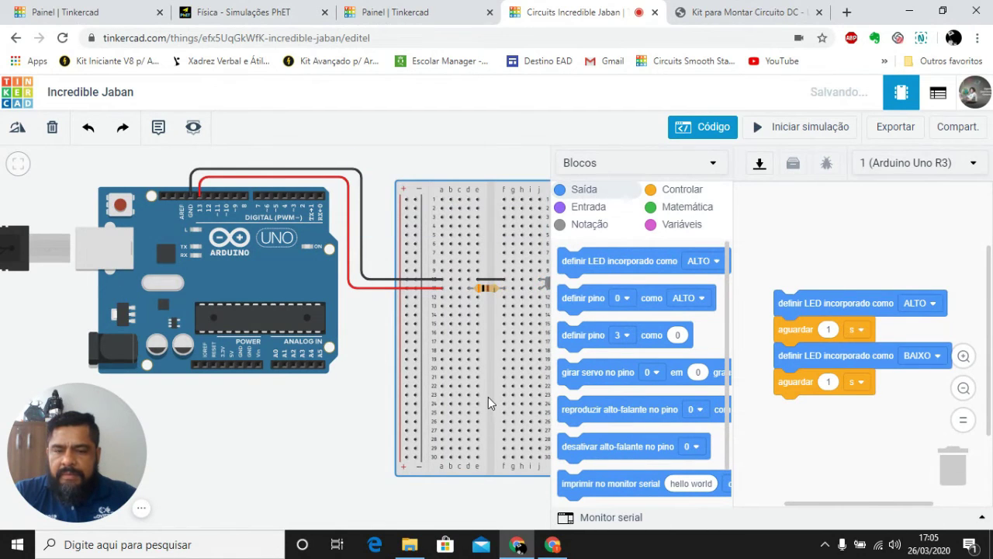
Step: Set the 300 Ω resistor's name (Nome) to Resistor
click(486, 288)
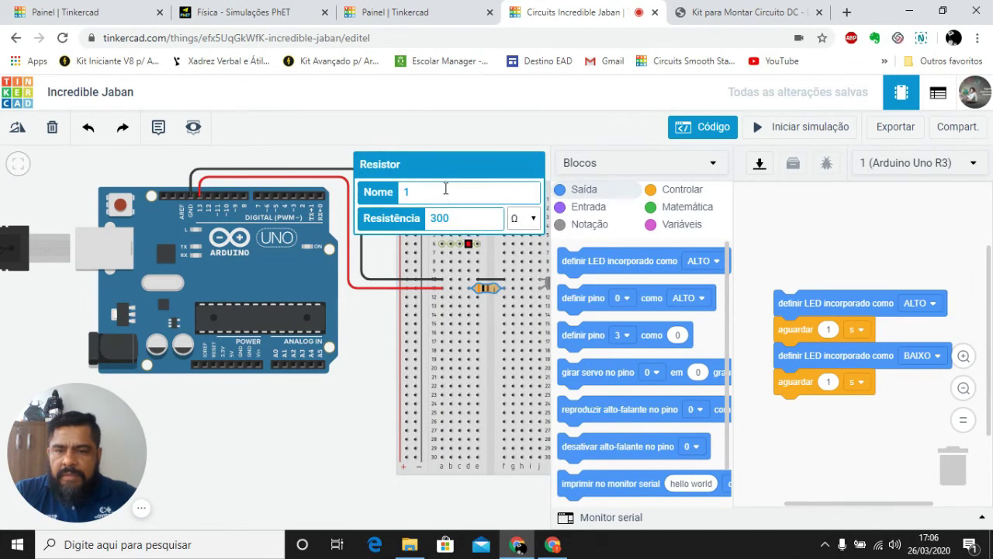
key(BackSpace)
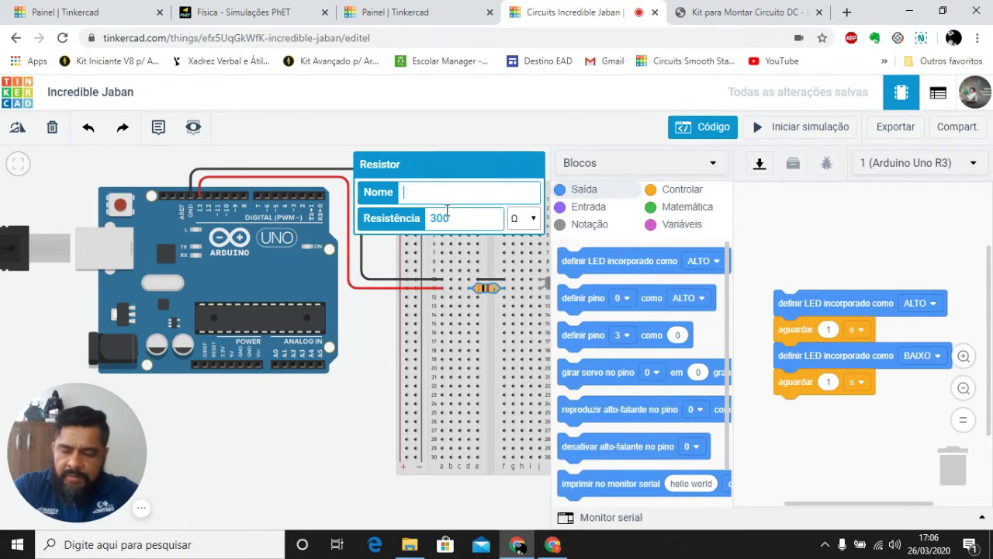
text(R)
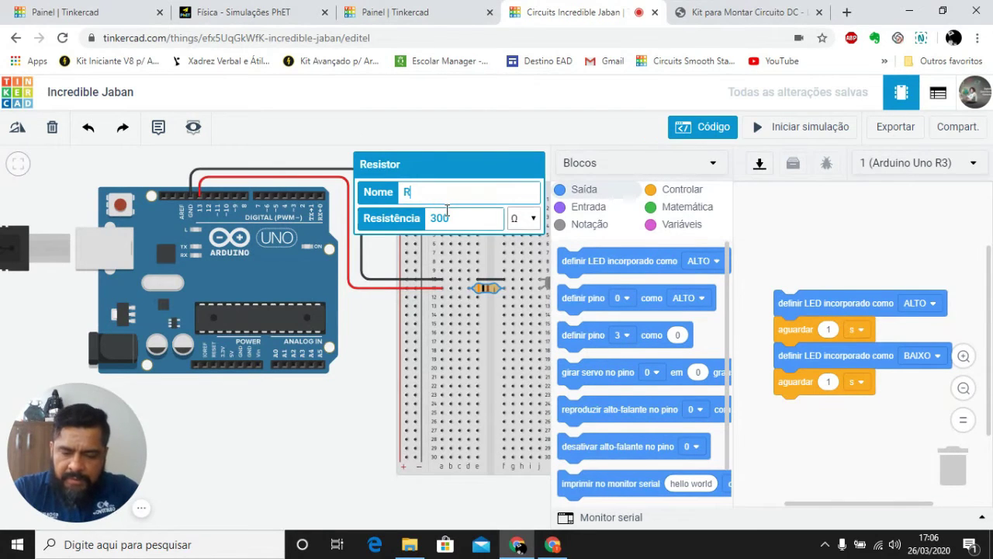
text(esistor)
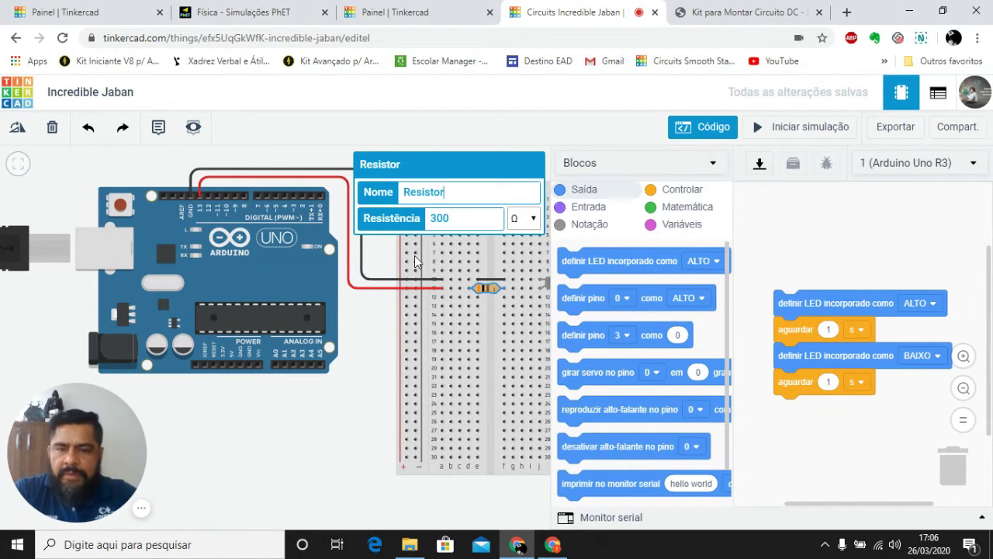
click(379, 341)
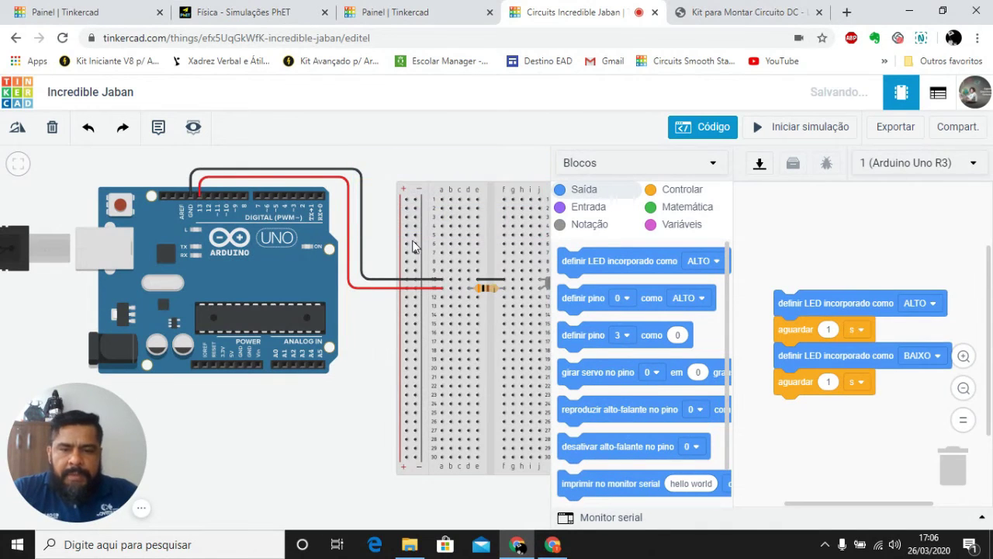
Step: Move the breadboard closer to the Arduino so the LED is clear of the code editor, and deselect everything
click(489, 223)
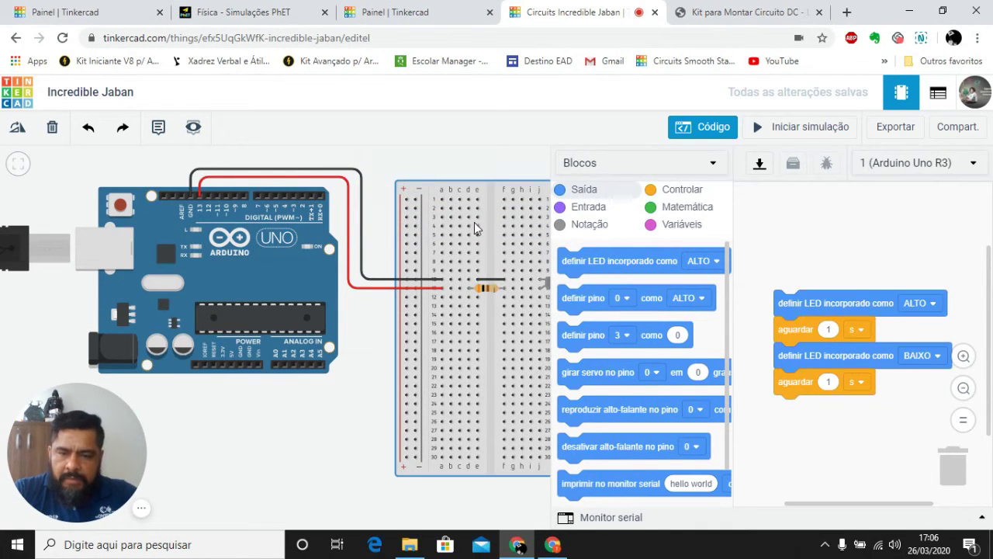
click(345, 445)
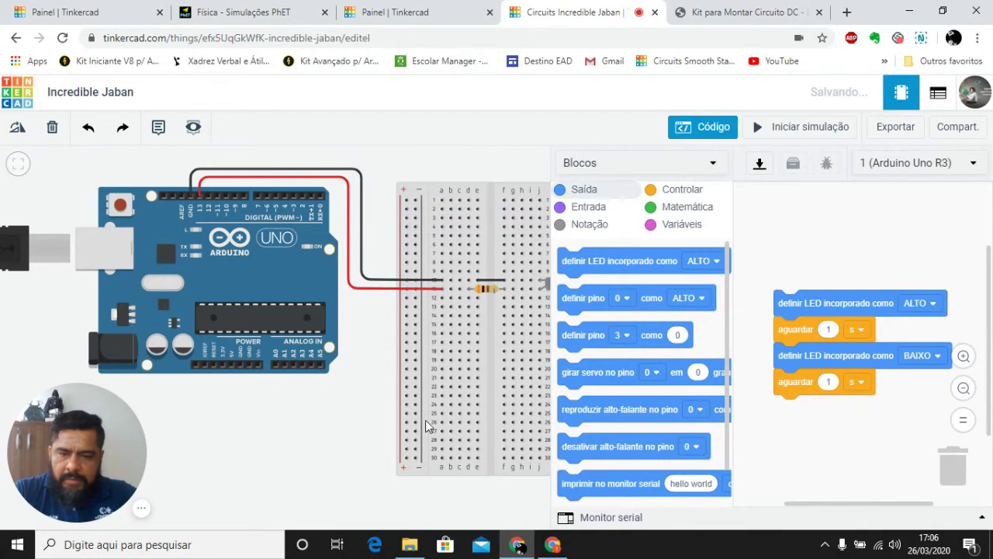
click(488, 418)
drag(462, 418, 458, 417)
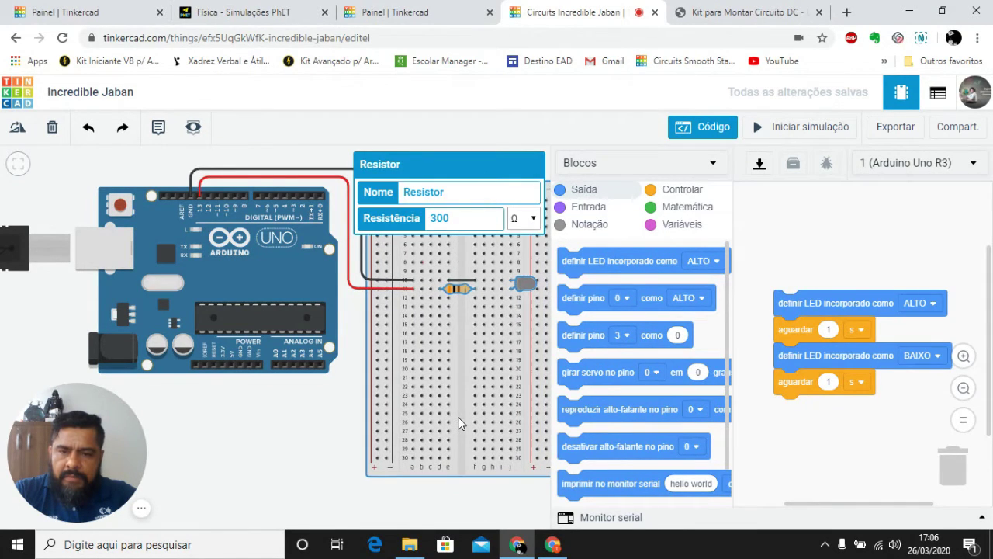
click(322, 449)
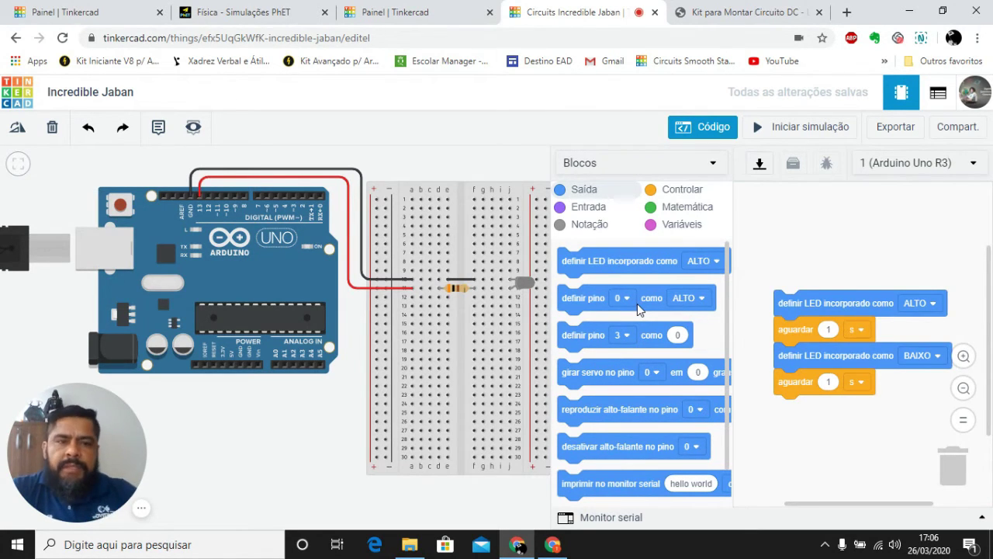
Step: Switch the Arduino code editor from blocks to Texto, accepting the loss of the current blocks
click(706, 167)
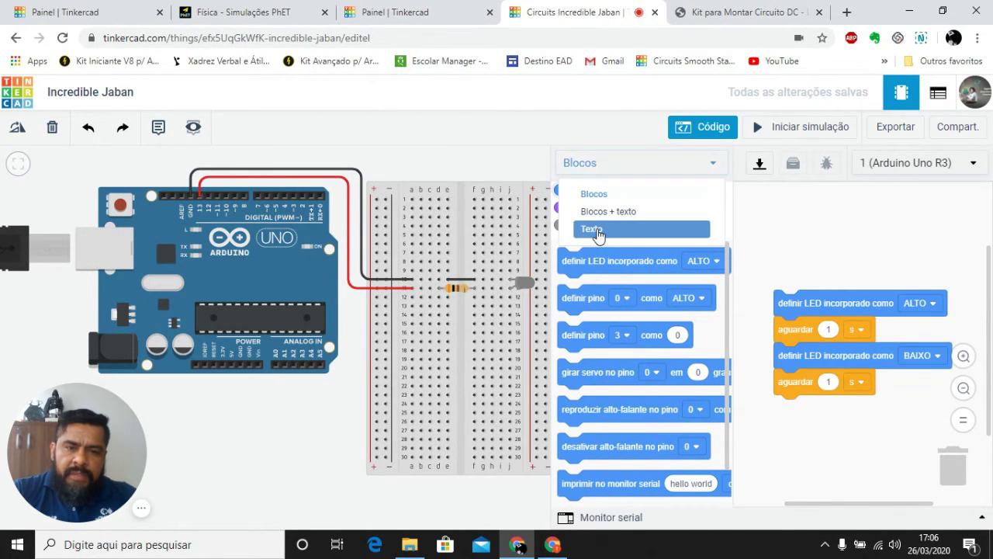
click(599, 230)
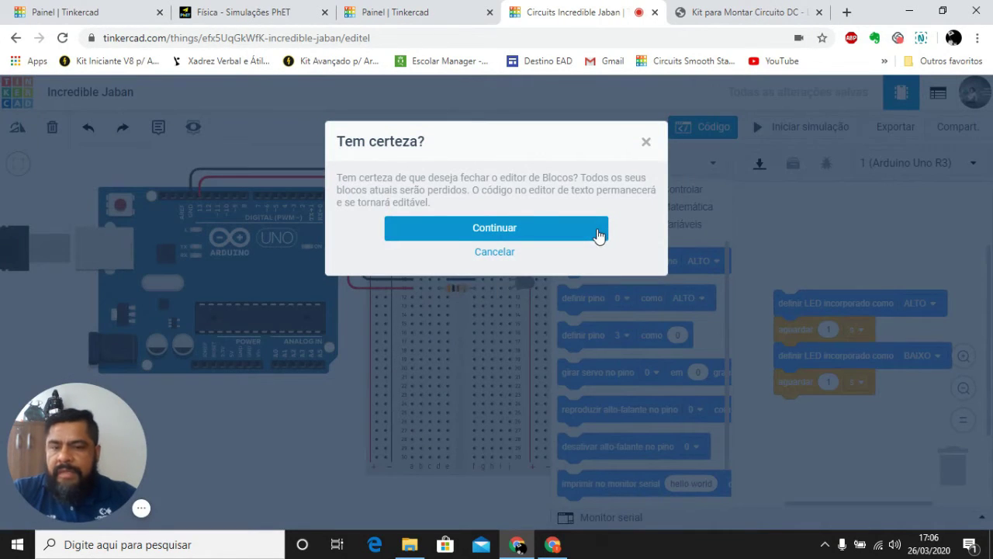
click(510, 229)
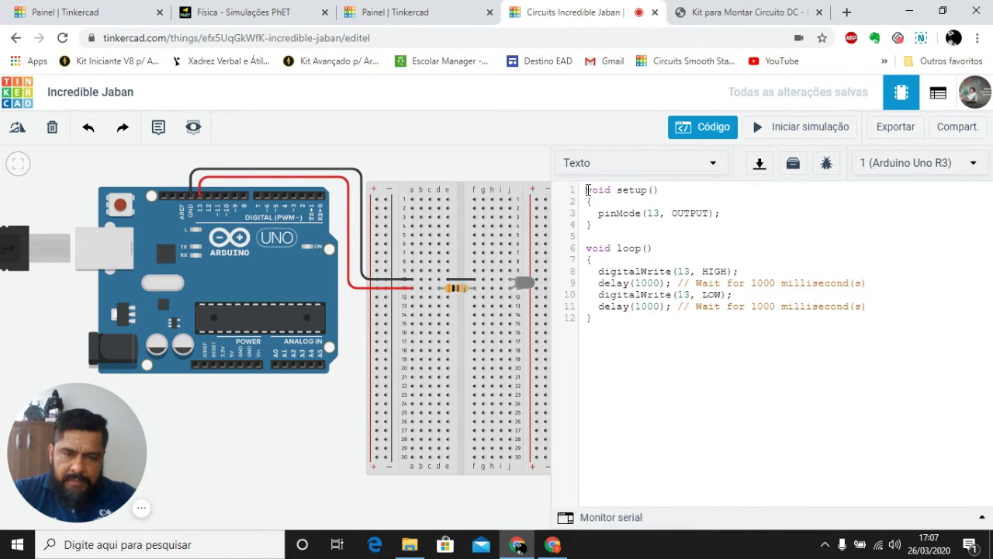
Step: Insert two blank lines above void setup() and try to start the simulation
click(588, 190)
key(Return)
key(Return)
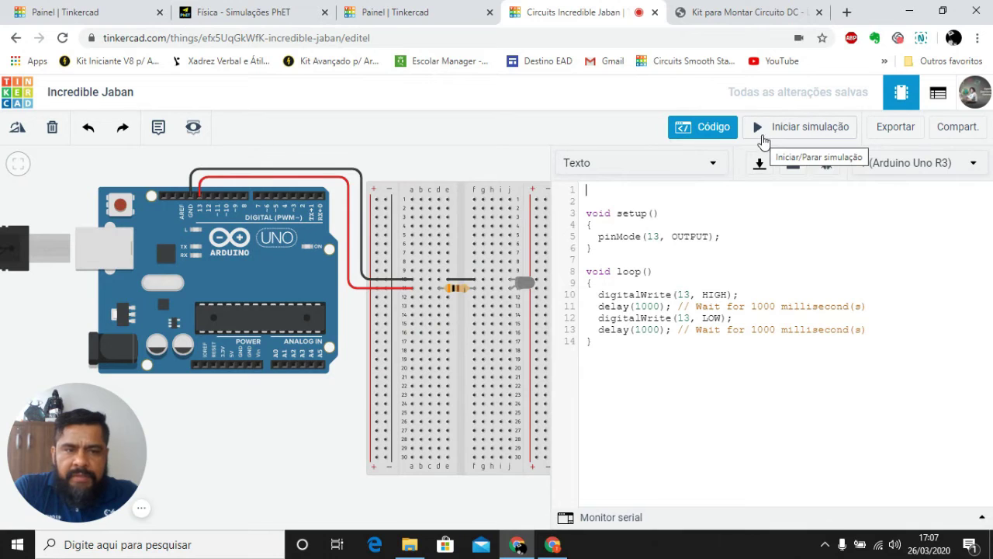
click(763, 136)
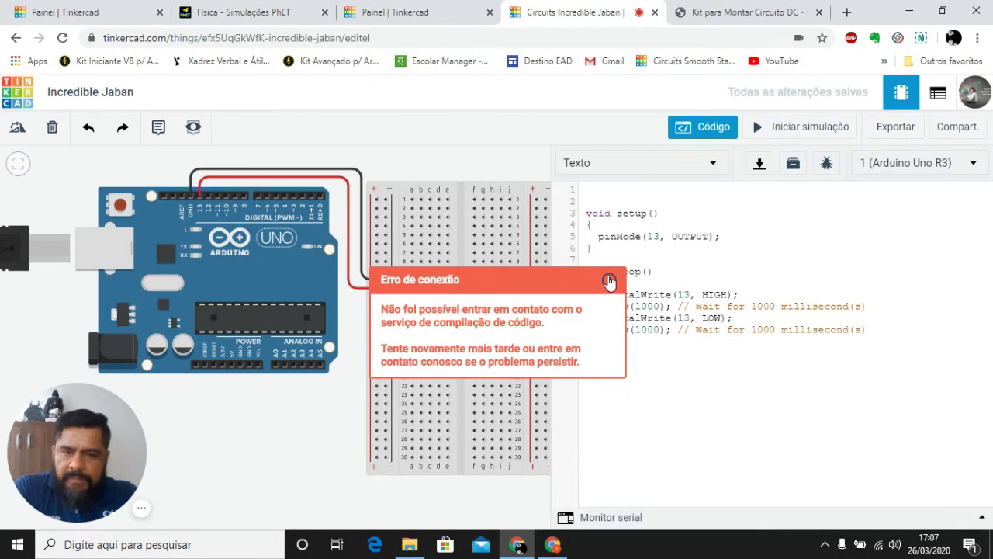
click(609, 280)
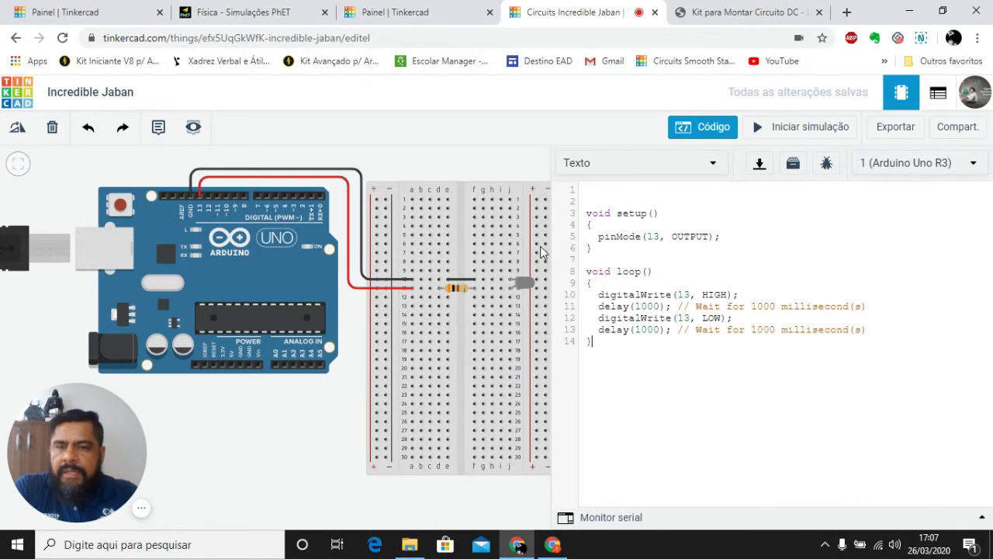
Step: Switch to the PhET physics simulations page and browse the list around Resistência em um Fio and Sinal de Circuito
click(231, 17)
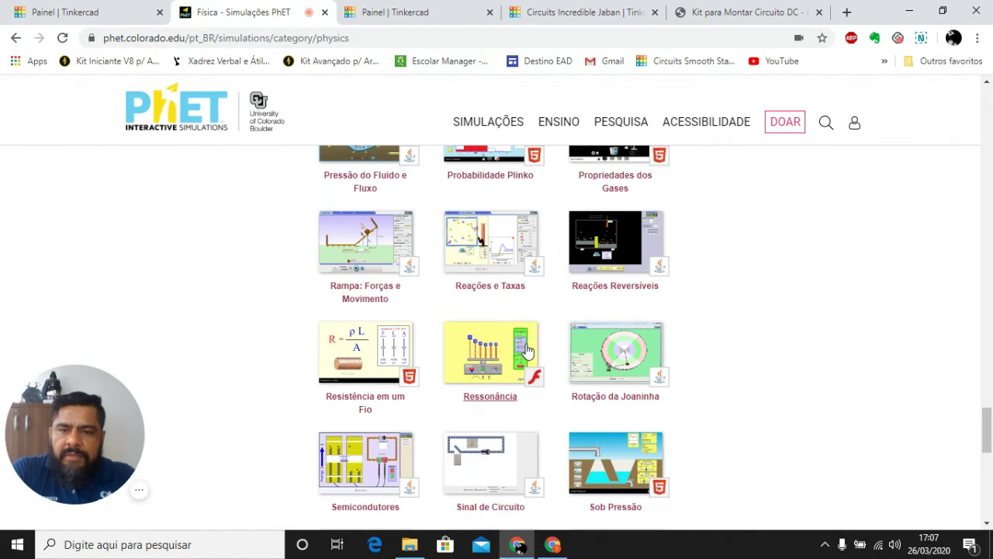
scroll(628, 319, up, 8)
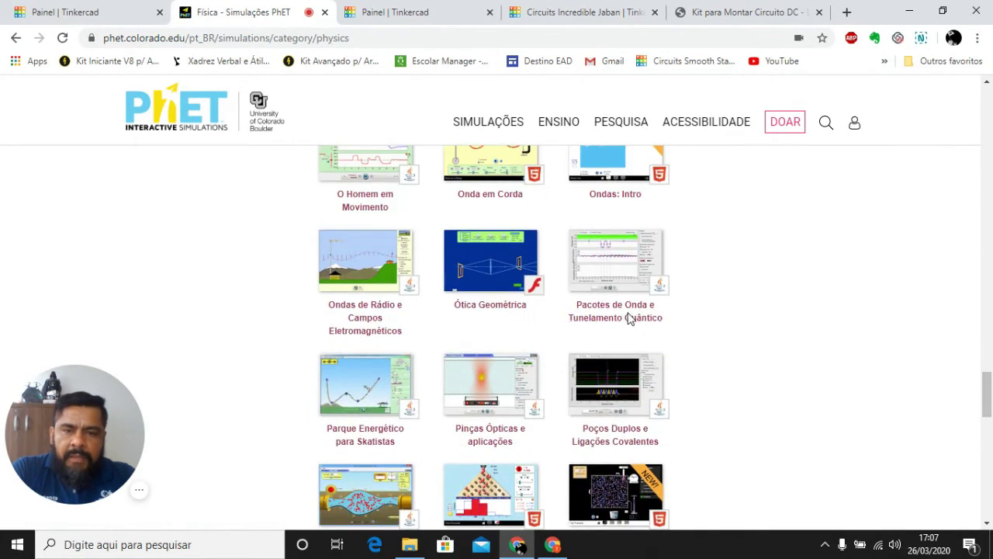
scroll(629, 320, up, 6)
scroll(629, 320, down, 20)
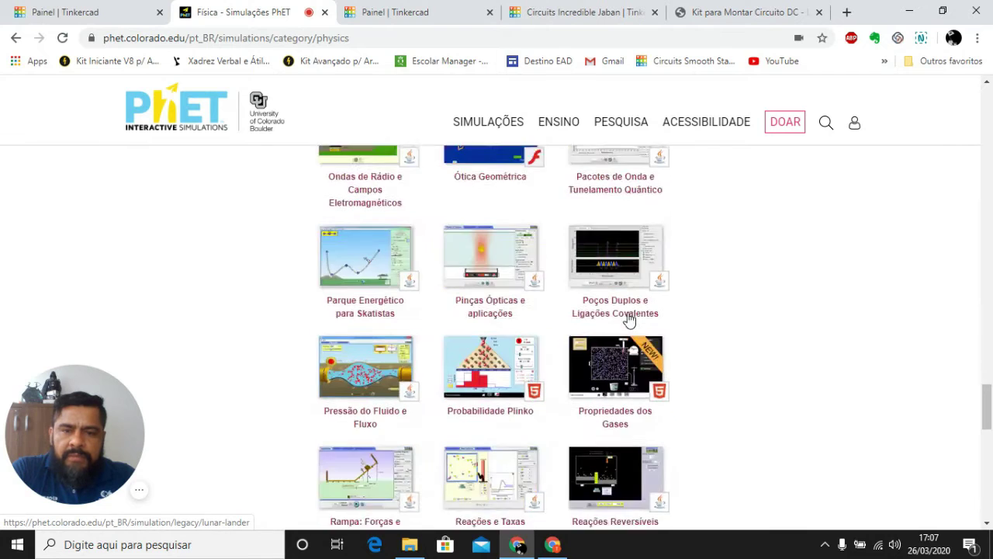
scroll(628, 322, down, 4)
scroll(626, 321, up, 7)
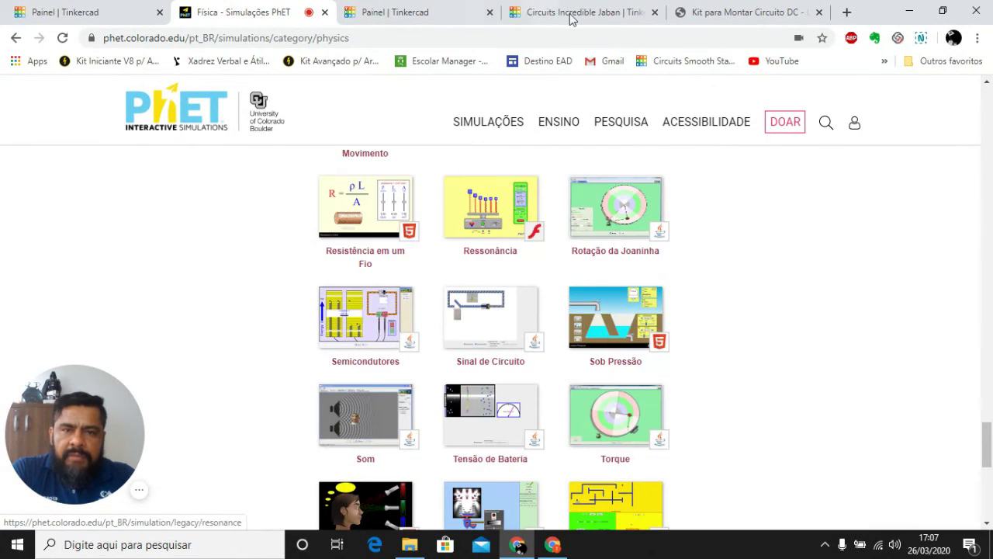
Step: Switch to the Kit para Montar Circuito DC page, placing it beside the PhET page, and move the bulb to the workspace's upper middle
drag(724, 24, 404, 15)
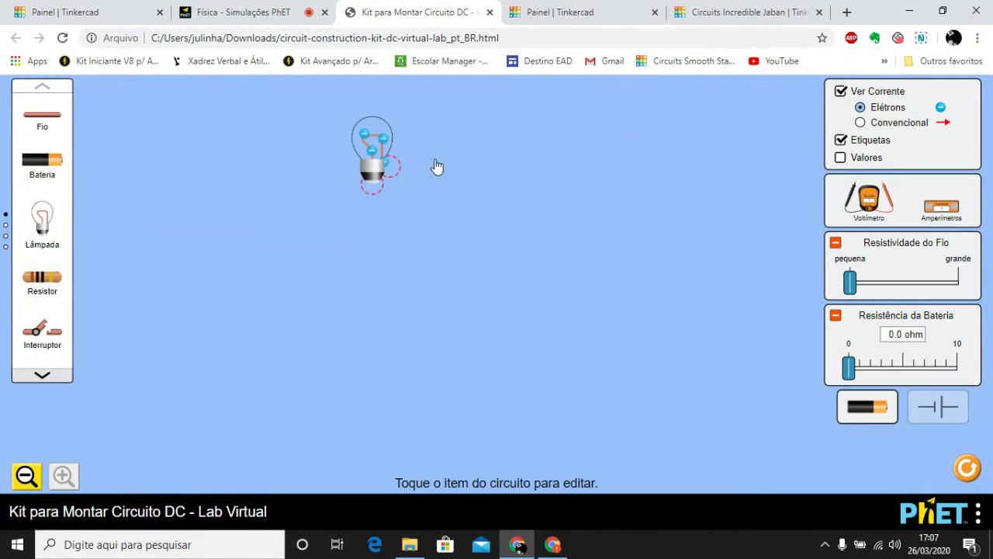
drag(371, 139, 520, 144)
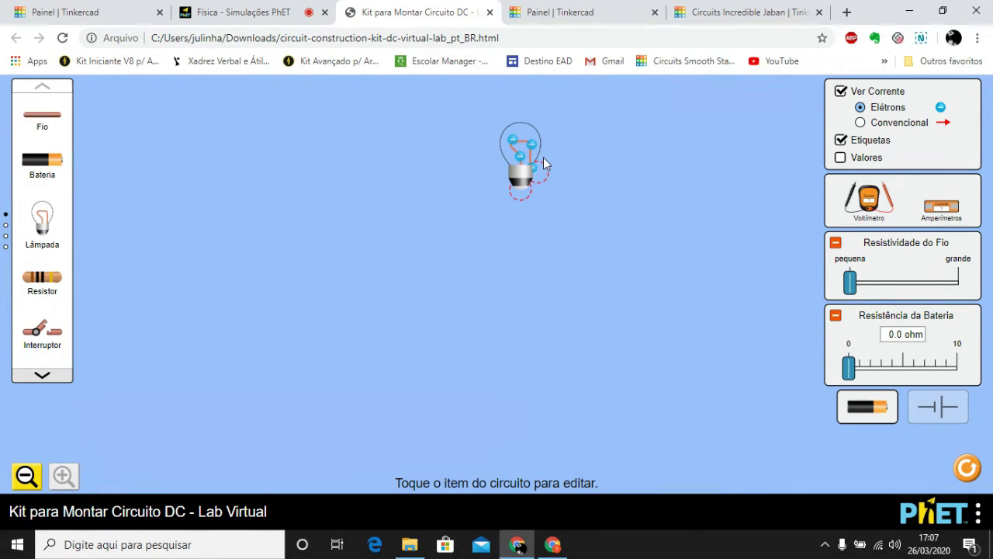
drag(524, 155, 504, 152)
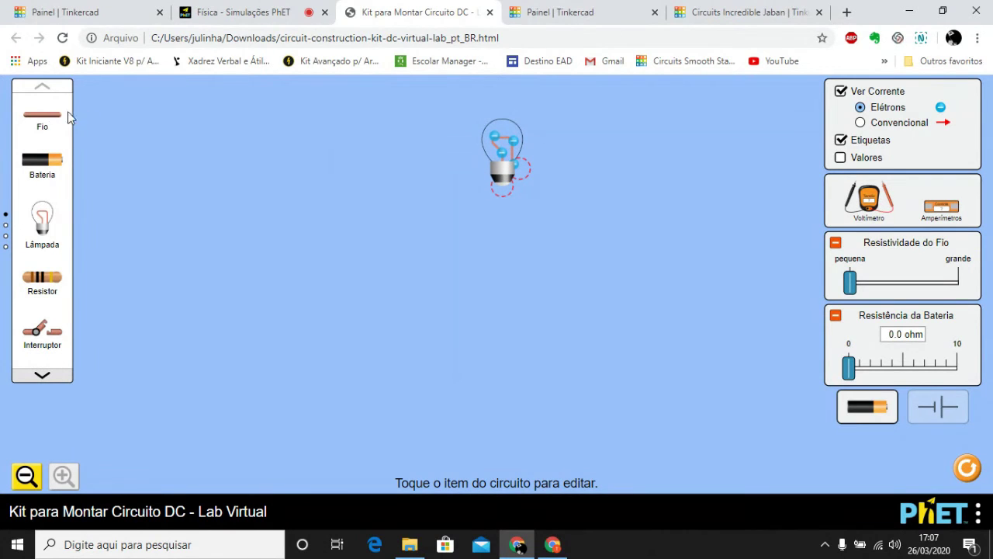
Step: Build the circuit's left and lower sides from the bulb's base with two wires, two series batteries and an open switch
drag(53, 118, 419, 188)
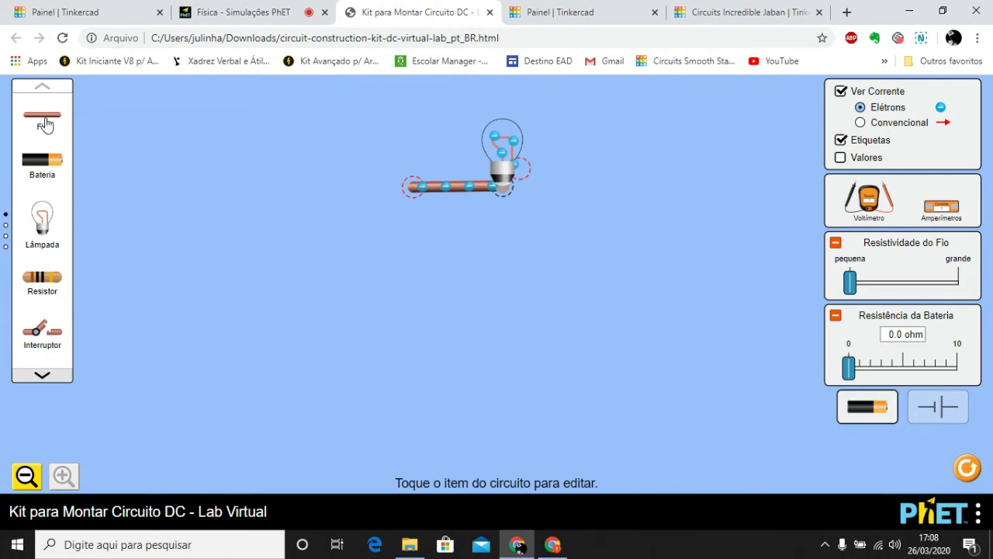
drag(46, 124, 403, 351)
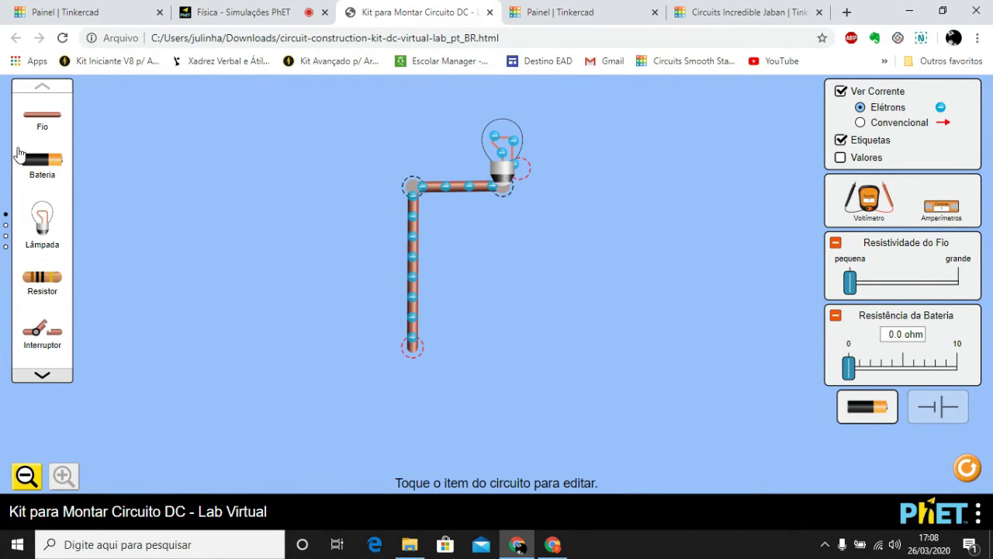
drag(26, 163, 459, 356)
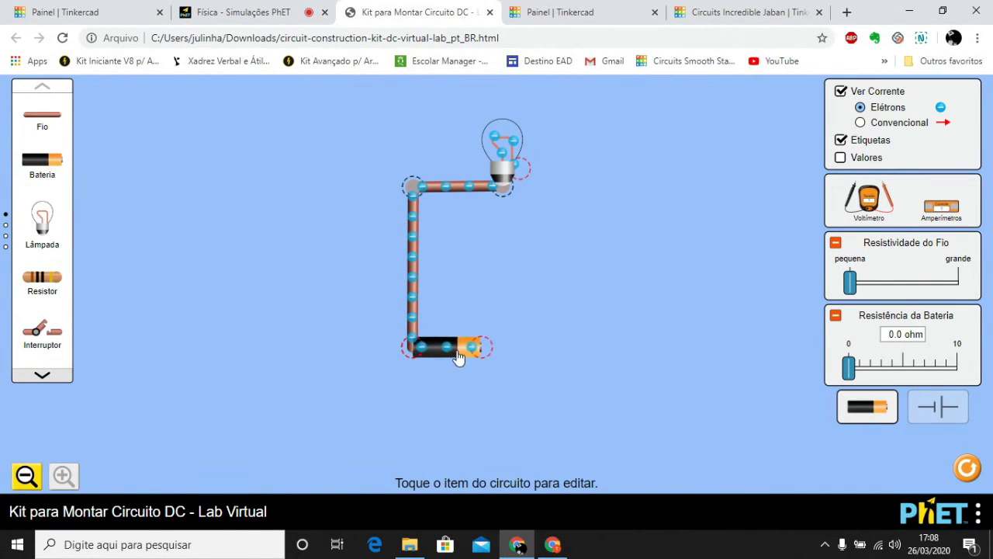
drag(46, 165, 521, 365)
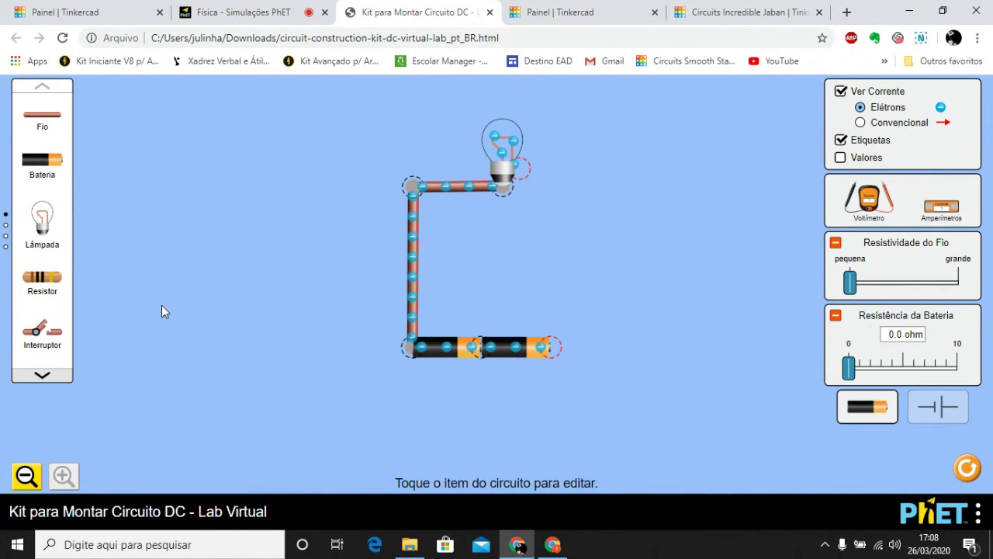
drag(55, 335, 592, 358)
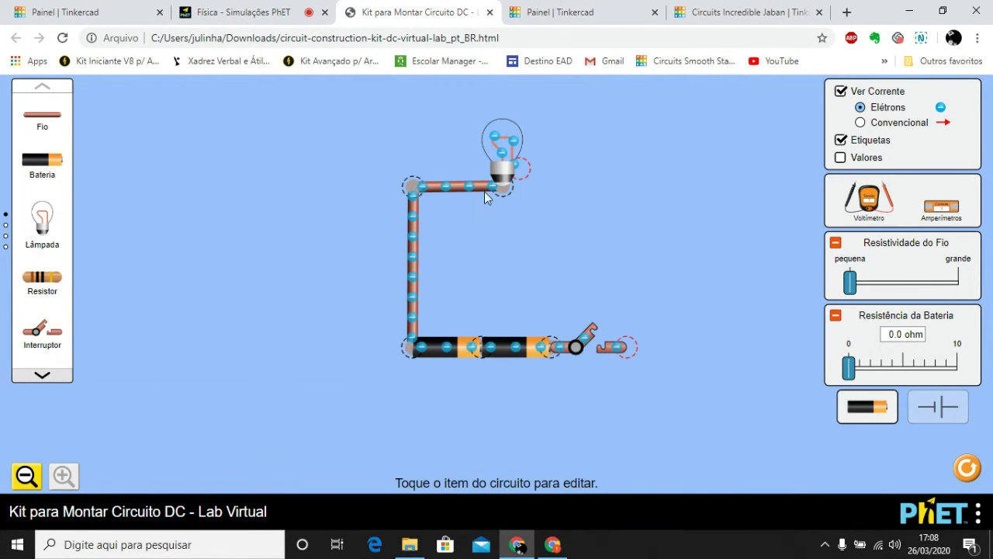
Step: Run a horizontal wire from the bulb's side contact and attach a vertical resistor hanging from its far end
drag(39, 124, 646, 180)
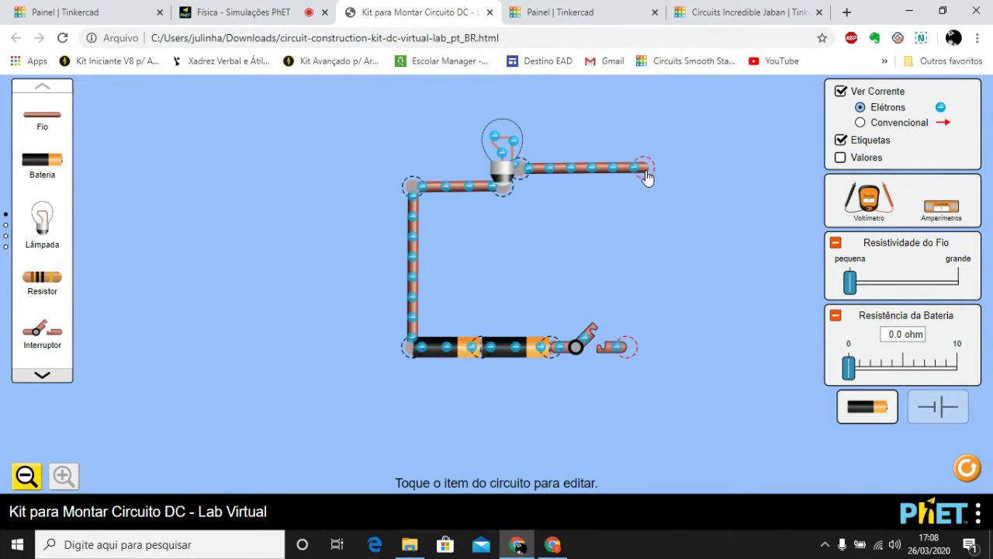
drag(42, 277, 643, 175)
drag(588, 235, 650, 258)
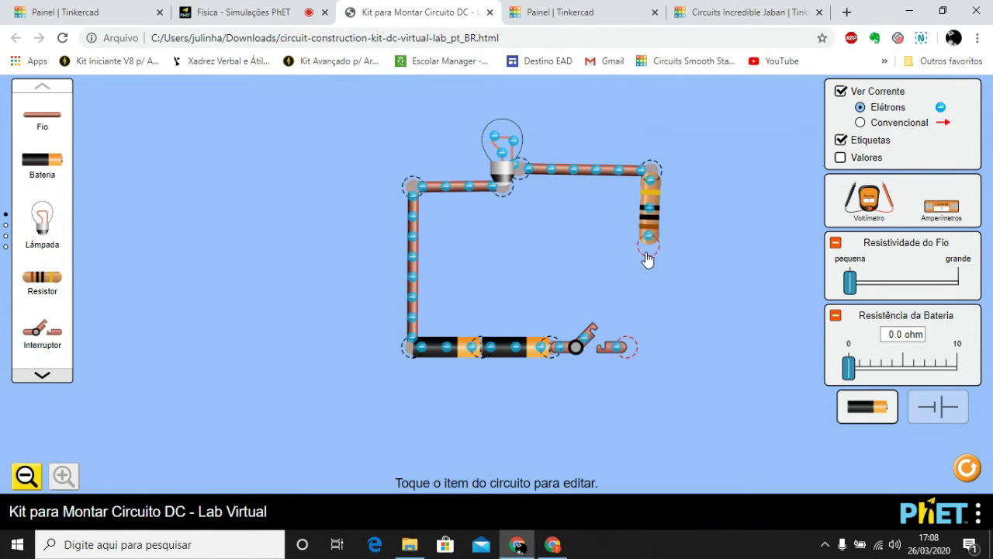
drag(657, 211, 706, 206)
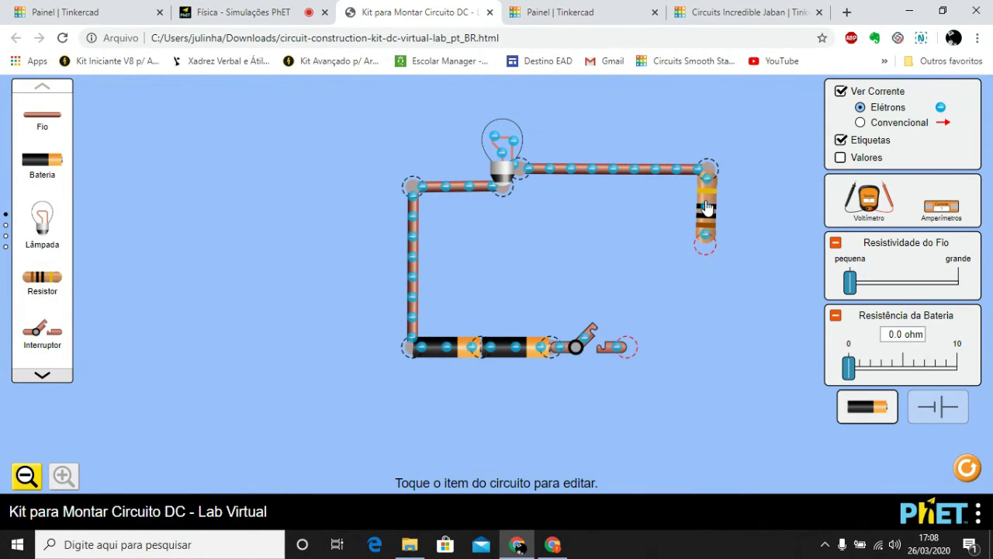
Step: Raise the wire resistivity to a little under half of its range and set the battery resistance to 3.0 ohm
click(706, 247)
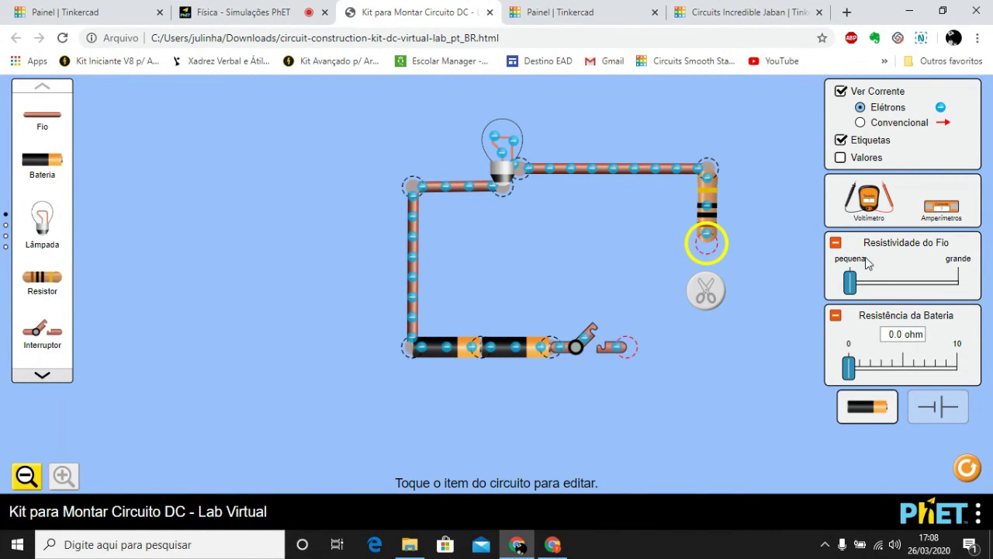
drag(850, 286, 894, 293)
drag(842, 378, 882, 378)
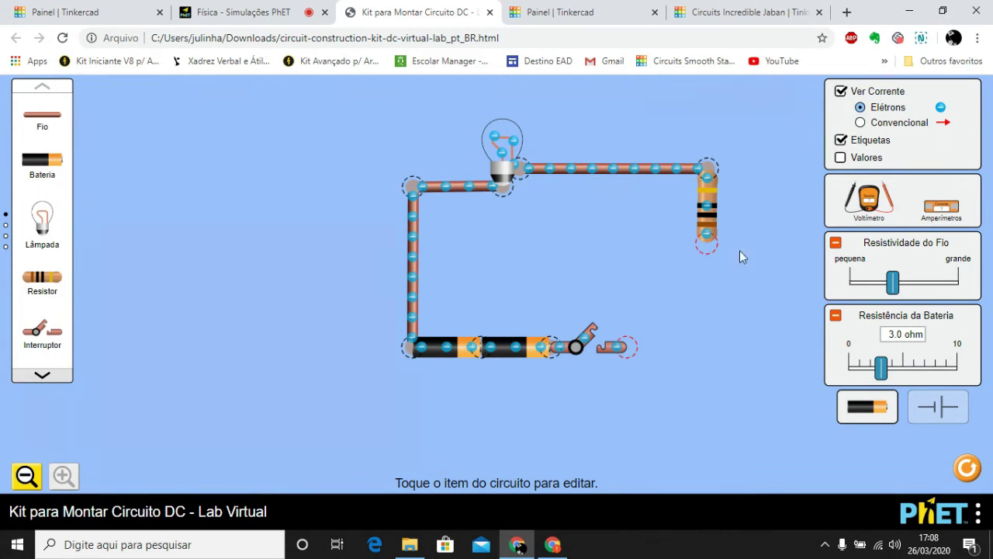
click(707, 200)
click(590, 250)
drag(46, 336, 135, 411)
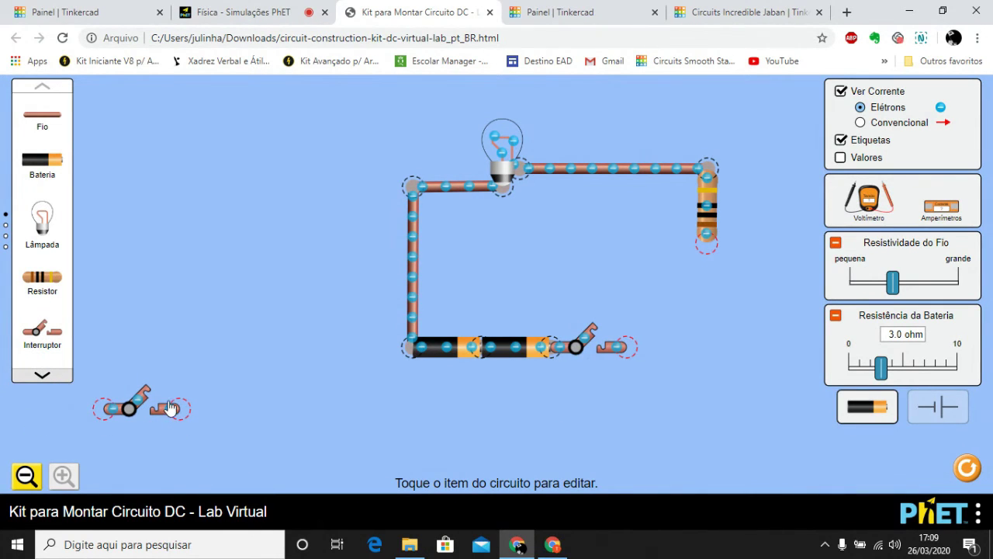
click(163, 417)
click(595, 472)
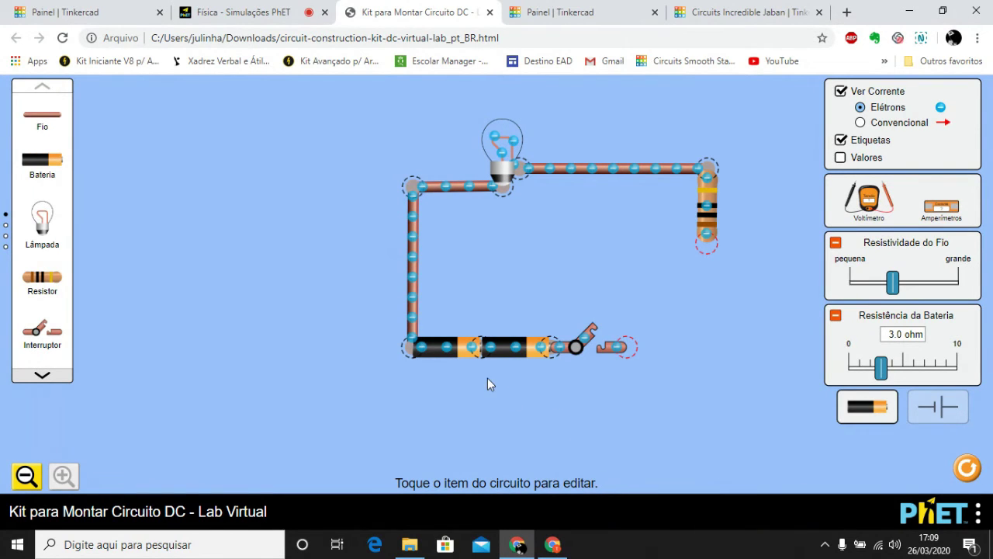
Step: Complete the loop with two wires from the switch to the resistor's free end, and close the switch
drag(35, 120, 712, 346)
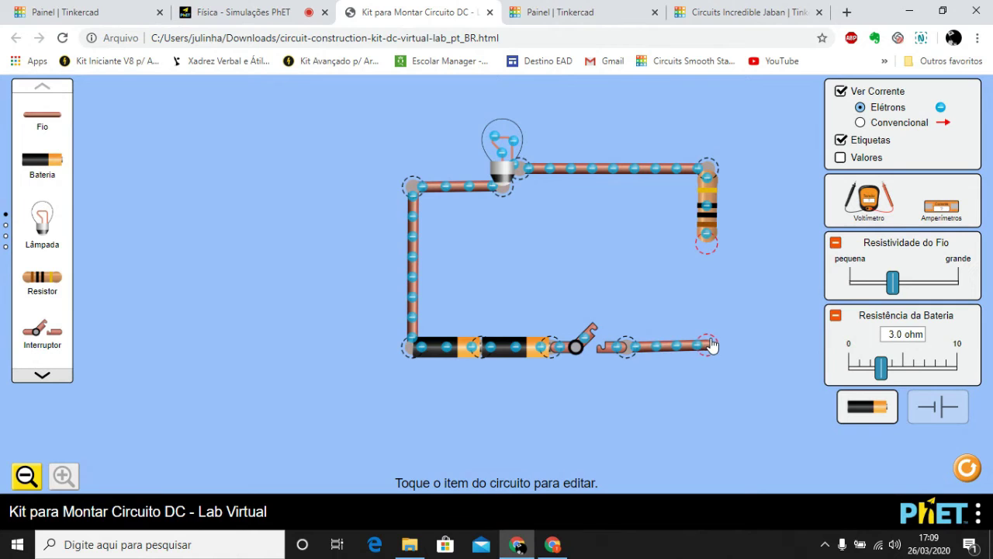
drag(51, 115, 714, 253)
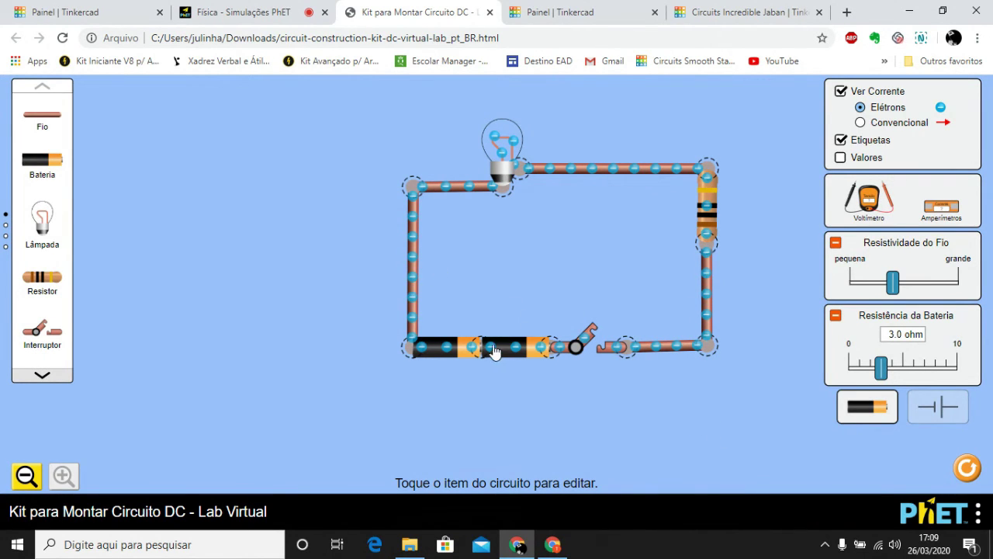
click(592, 333)
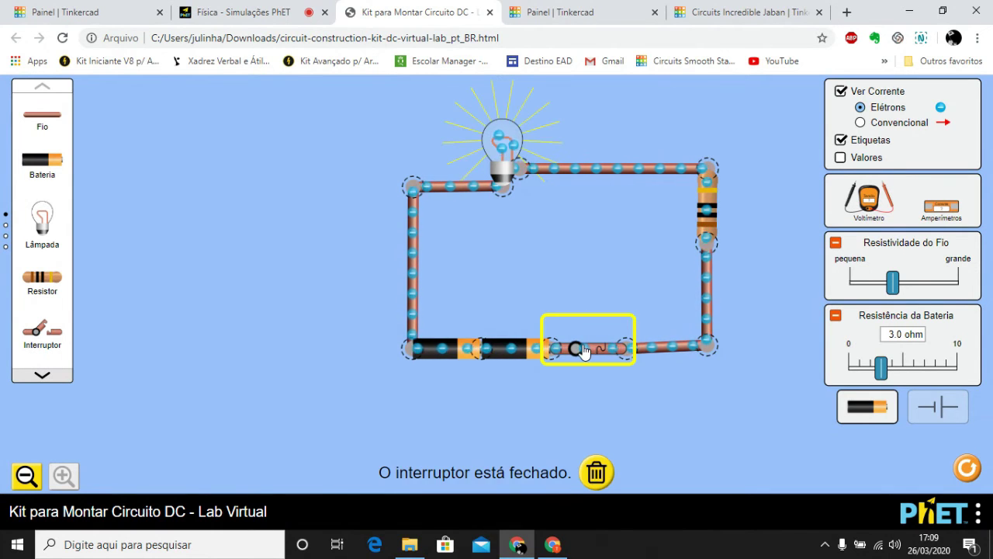
click(576, 388)
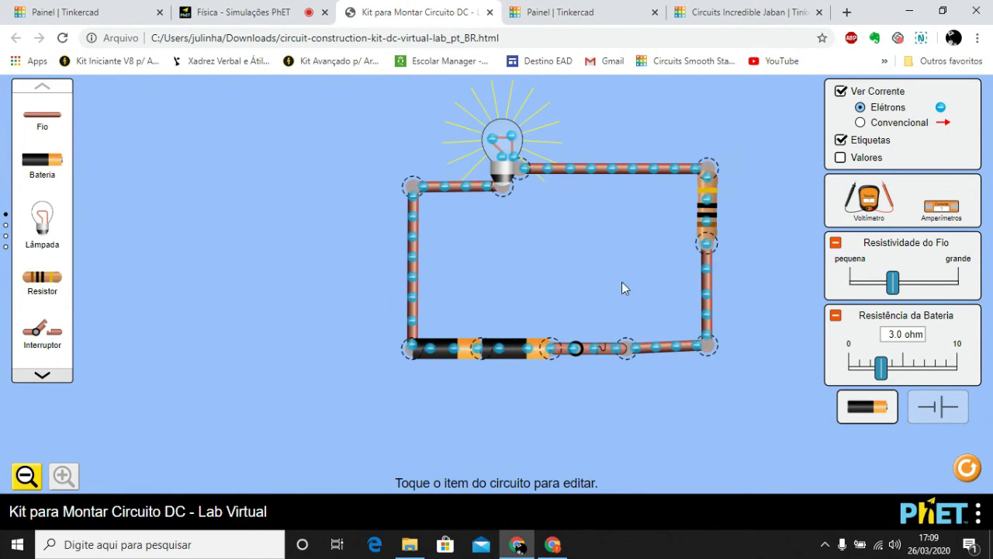
Step: Place a voltmeter below the circuit near its lower left corner, with the black probe set apart to the circuit's left
drag(868, 203, 605, 444)
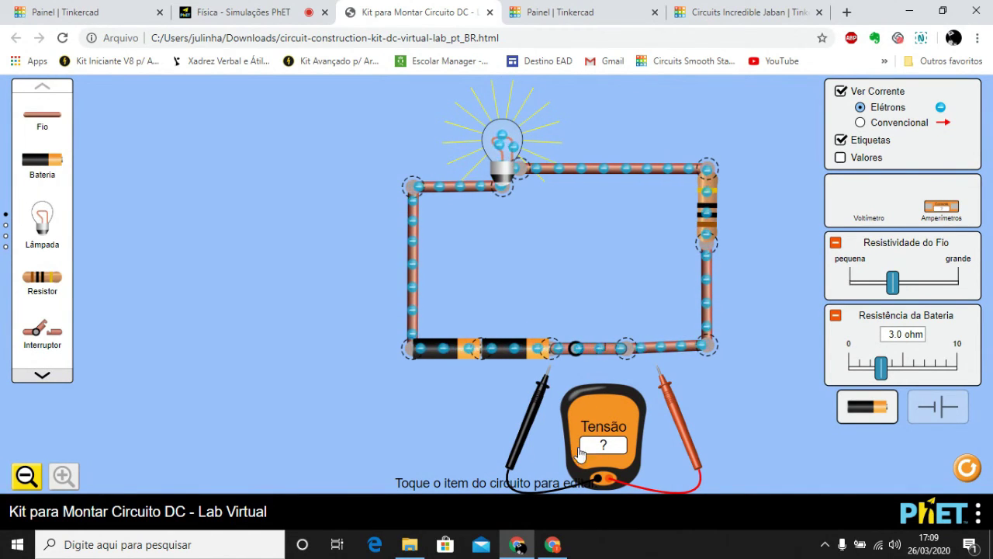
drag(626, 433, 637, 417)
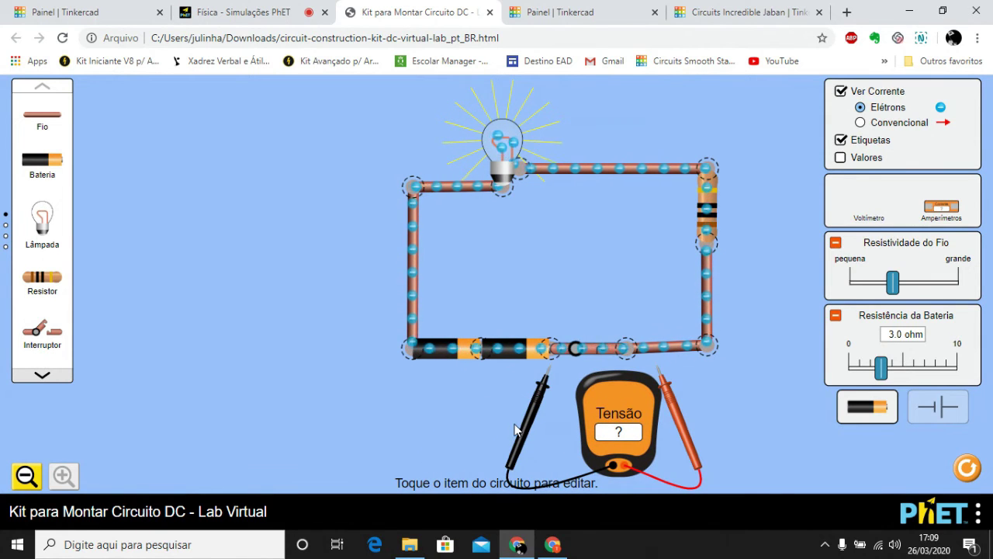
drag(516, 423, 91, 253)
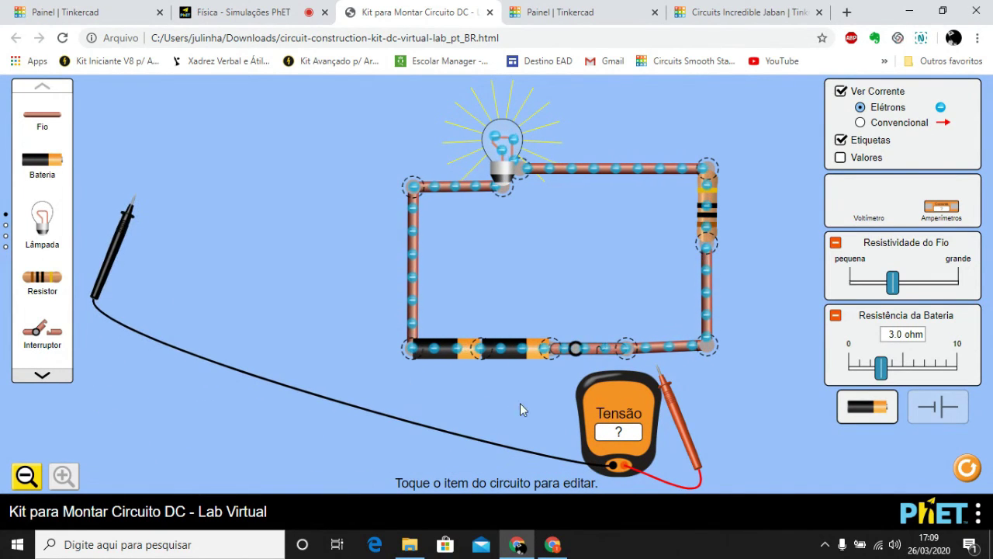
drag(636, 432, 359, 409)
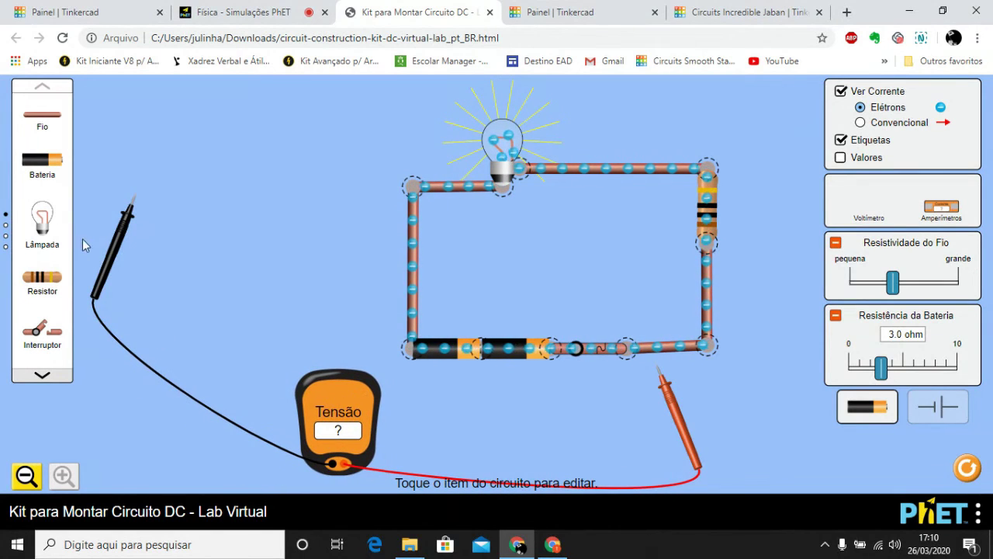
Step: Measure the voltage between the circuit's upper left junction with the black probe and the closed switch with the red probe
drag(119, 239, 402, 223)
drag(349, 407, 395, 403)
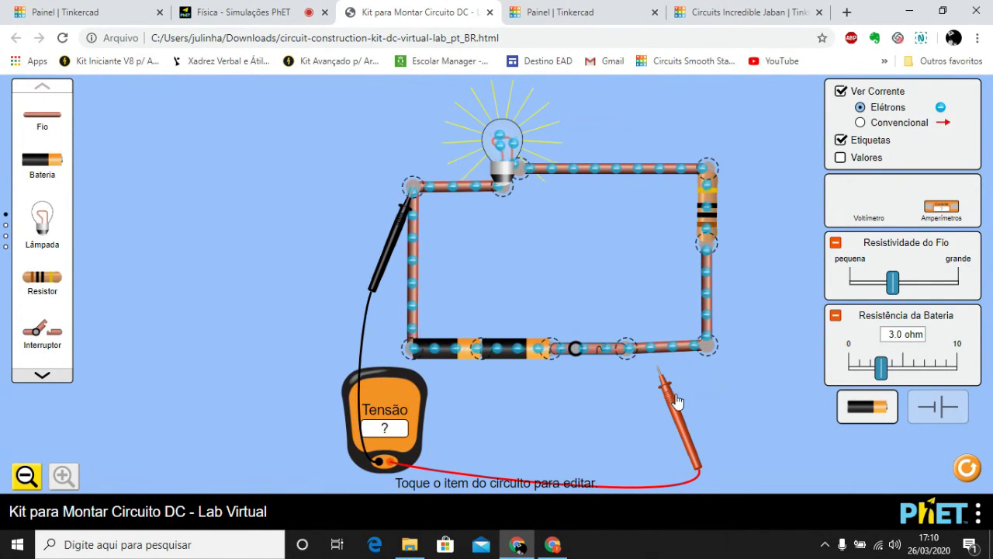
drag(672, 401, 598, 386)
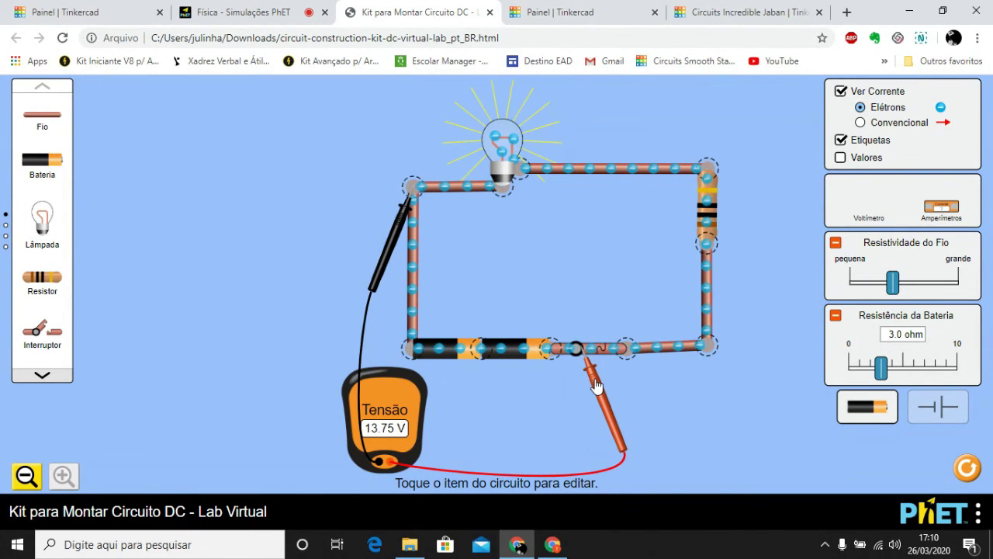
Step: Disconnect the wire between the resistor and the circuit's lower right corner at both ends, and delete it
click(705, 345)
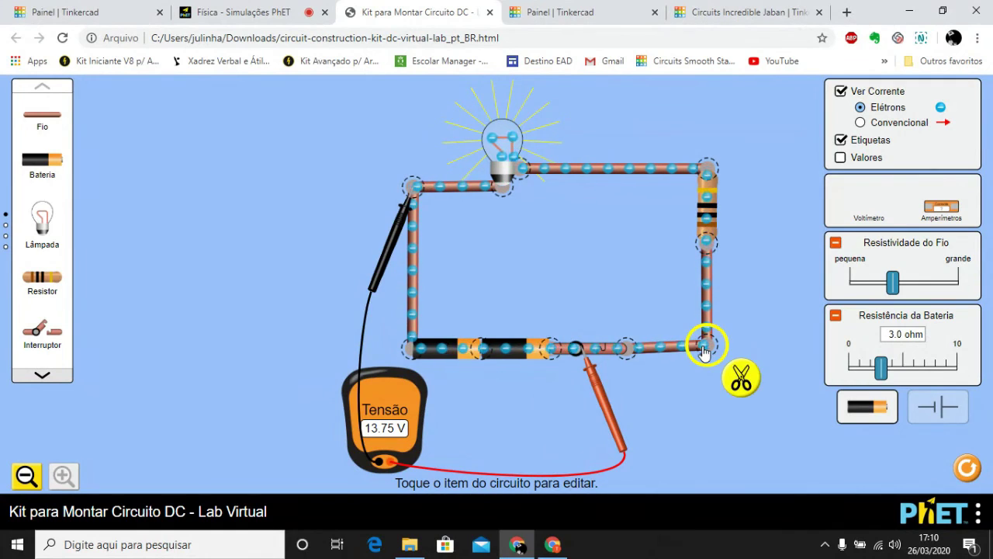
click(741, 374)
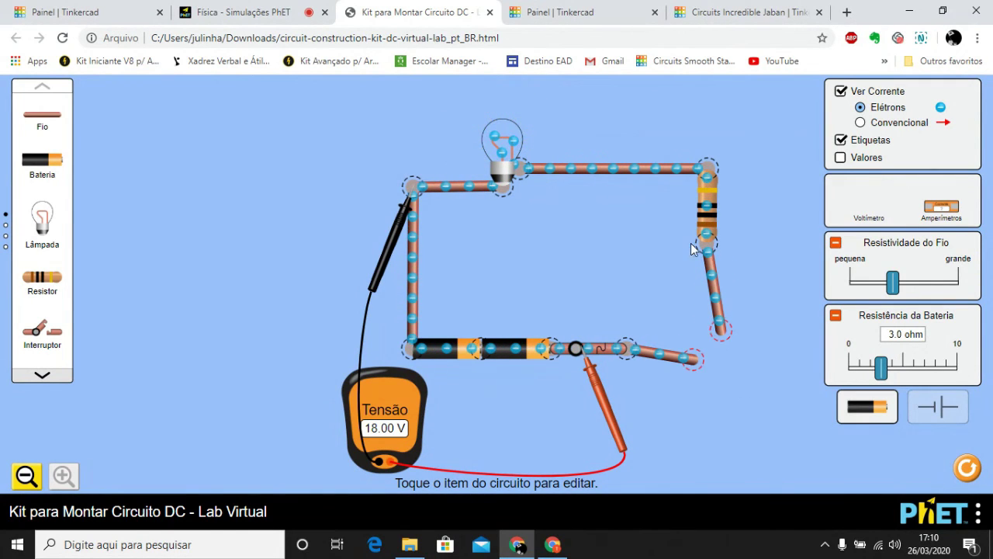
click(709, 245)
click(659, 246)
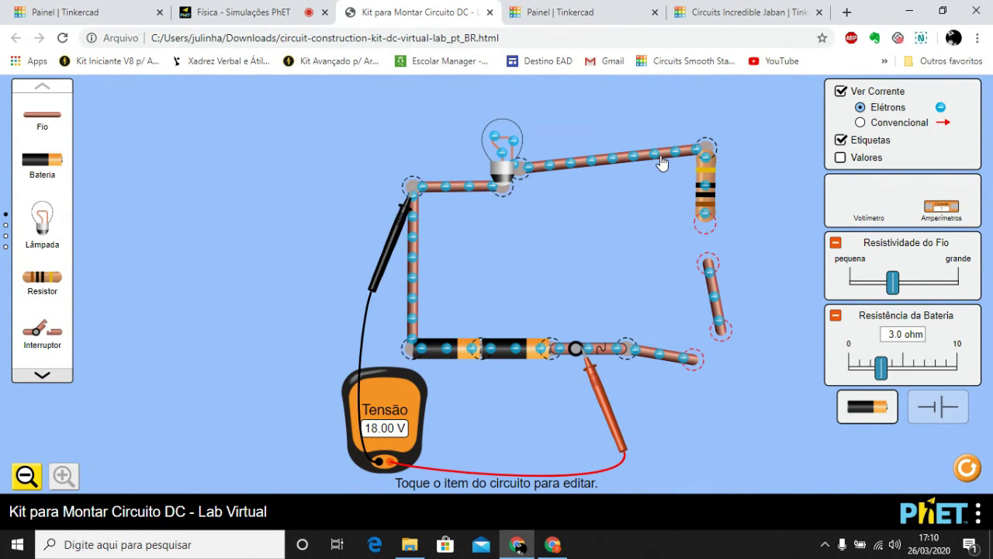
click(714, 296)
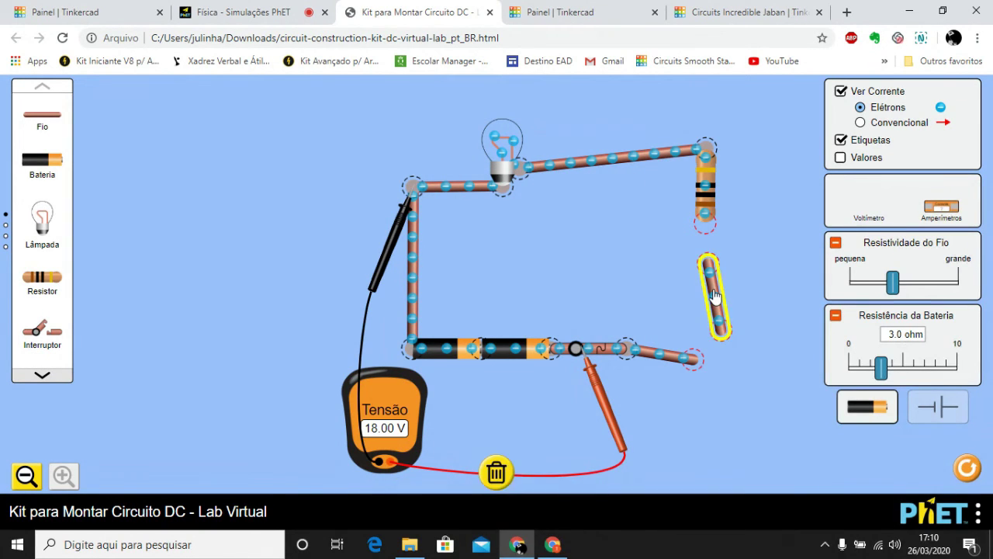
click(497, 472)
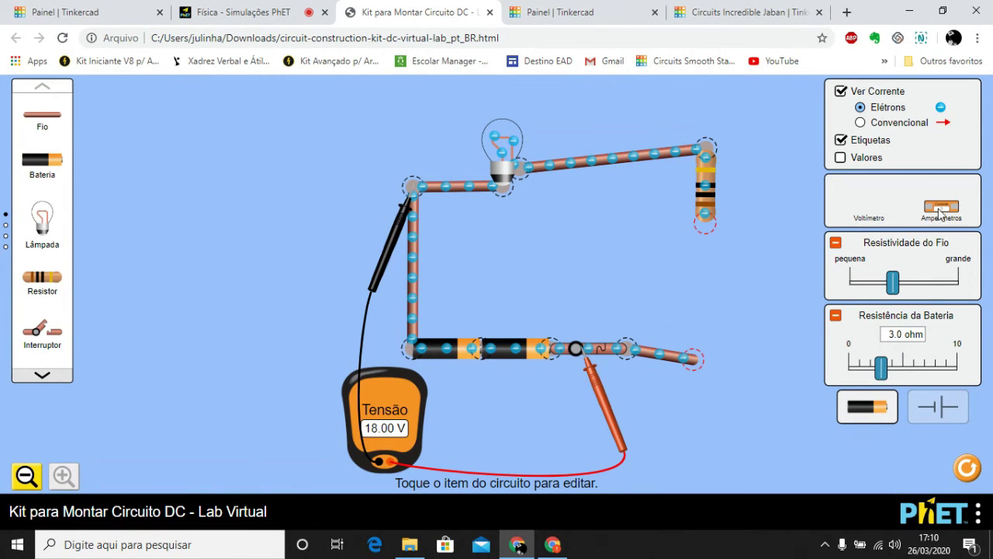
Step: Place an ammeter below the circuit's lower right corner, and move the remaining loose wire from the switch to the resistor's free end
drag(941, 211, 762, 429)
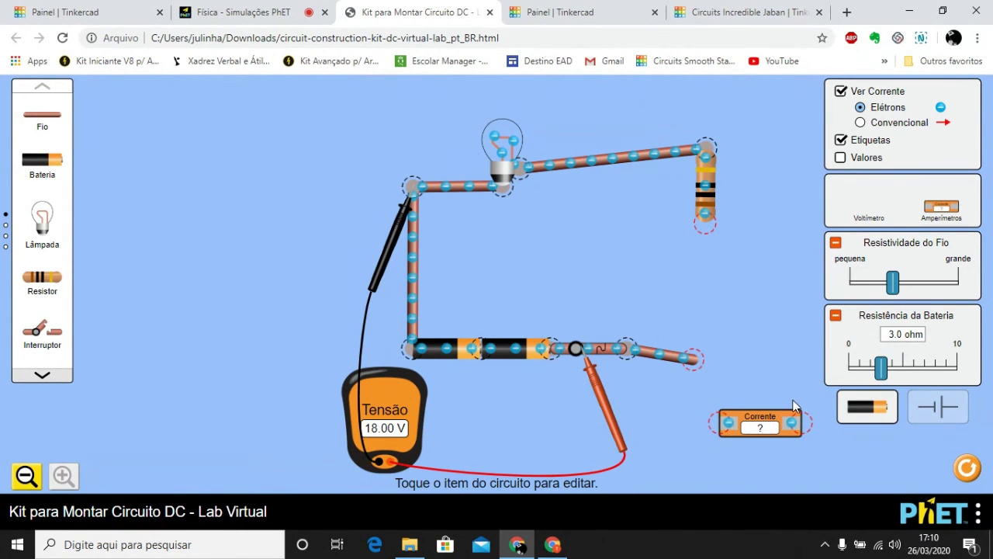
click(627, 351)
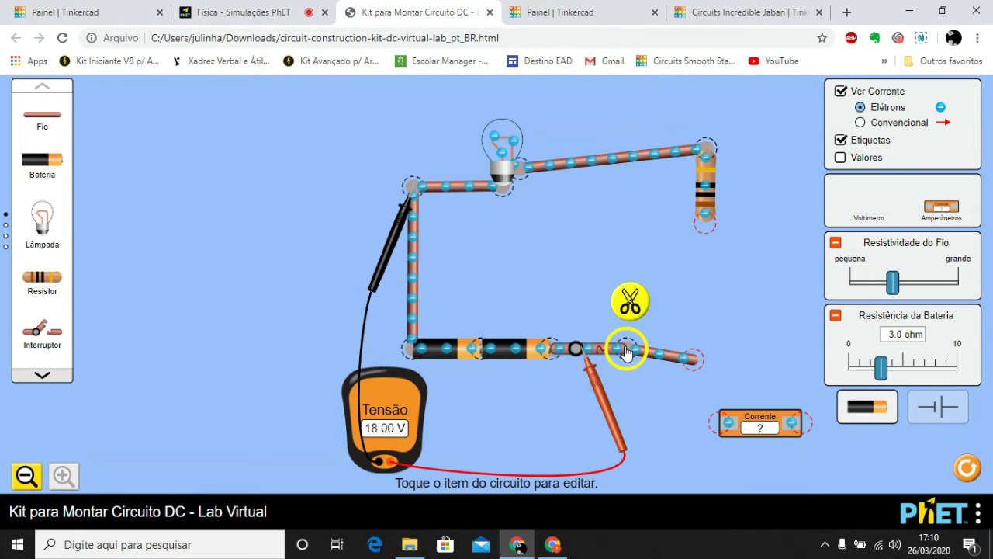
click(632, 301)
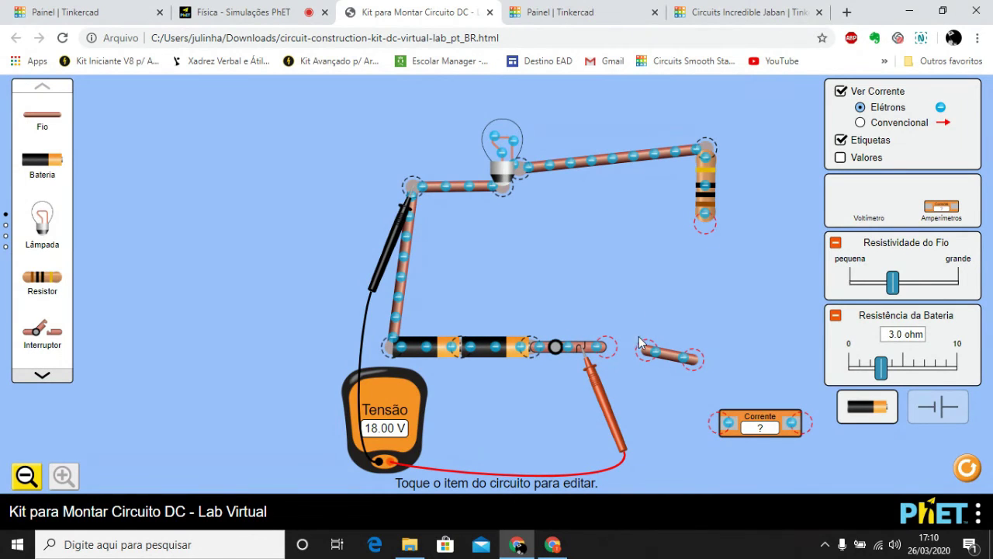
drag(641, 356, 708, 238)
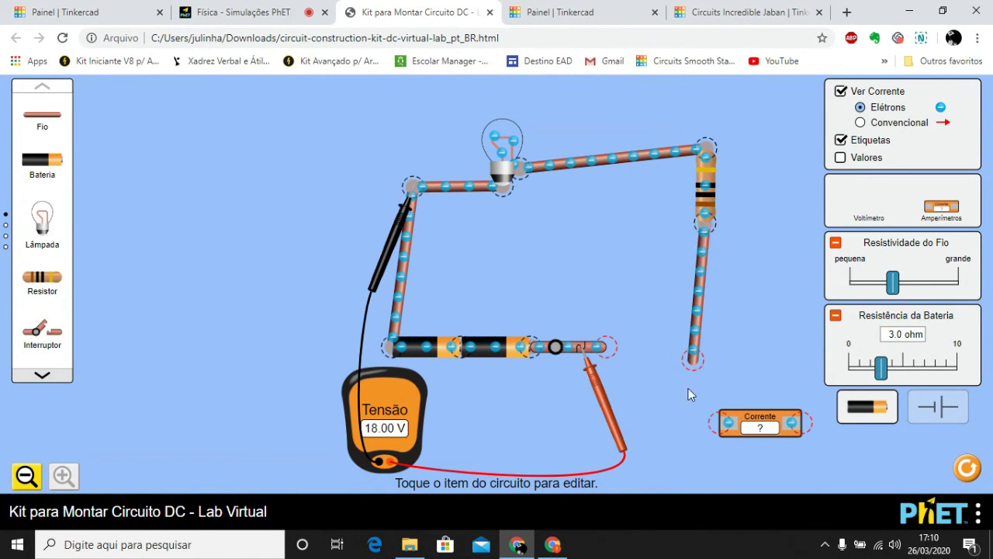
drag(700, 368, 702, 365)
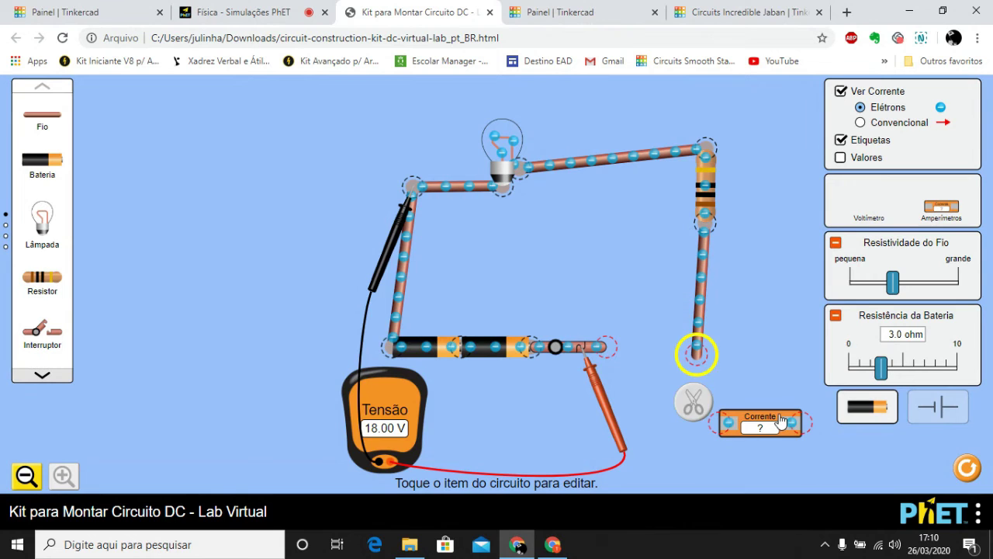
Step: Connect the ammeter in series between the resistor's wire and the switch, and show the current as conventional
drag(781, 420, 663, 361)
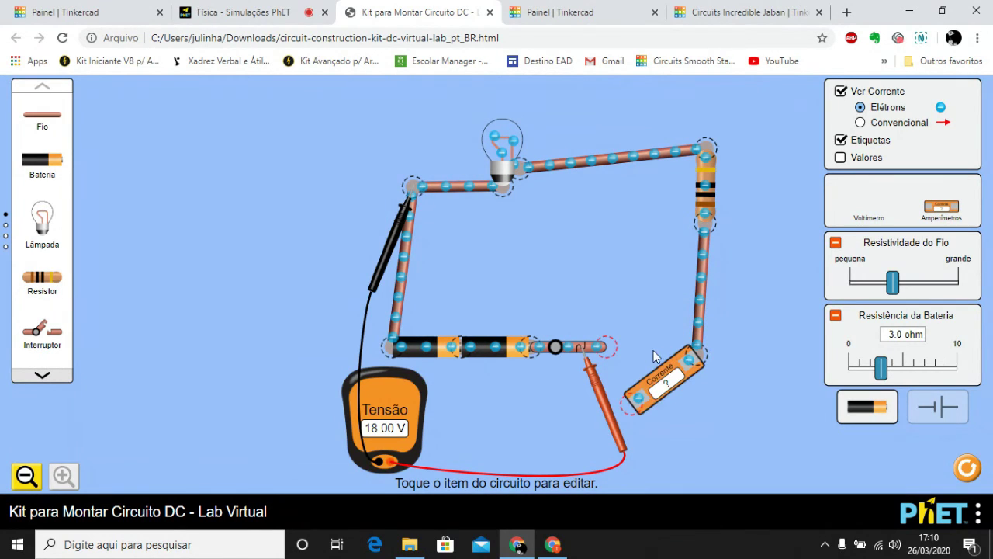
drag(632, 408, 606, 353)
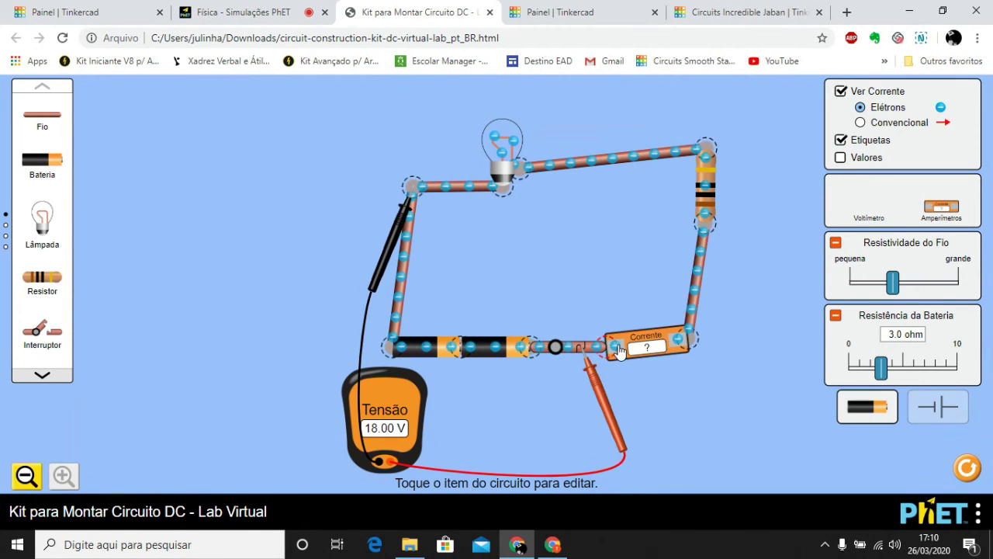
drag(690, 340, 703, 355)
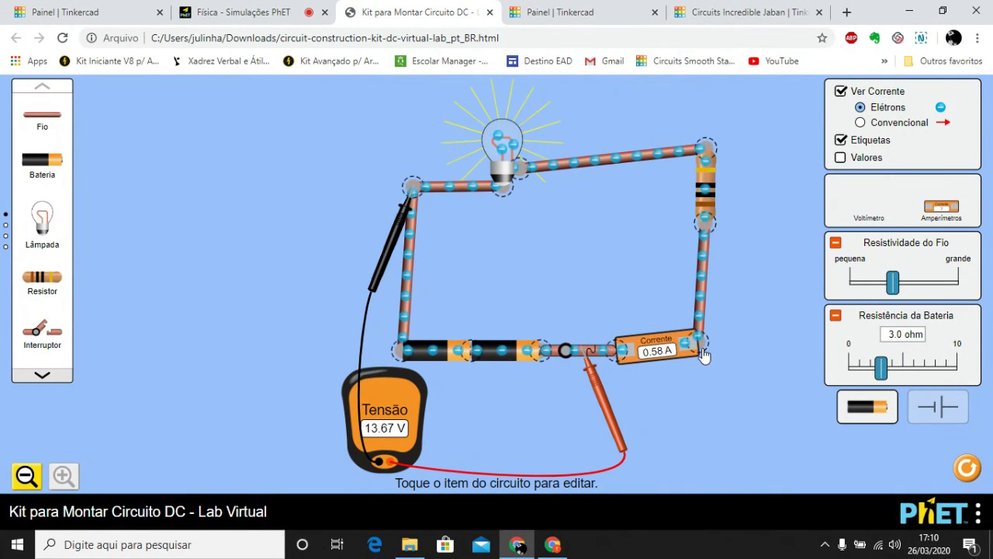
click(703, 355)
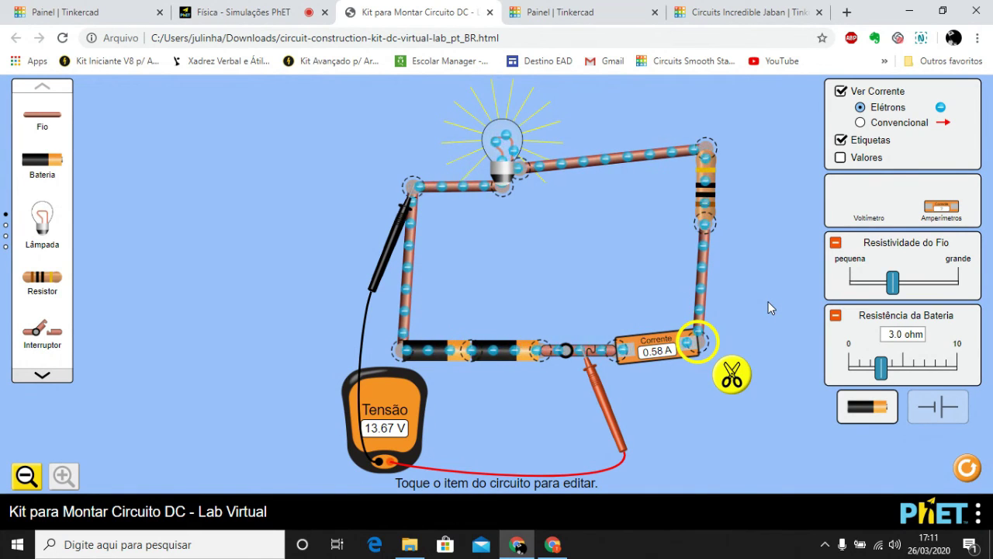
click(860, 122)
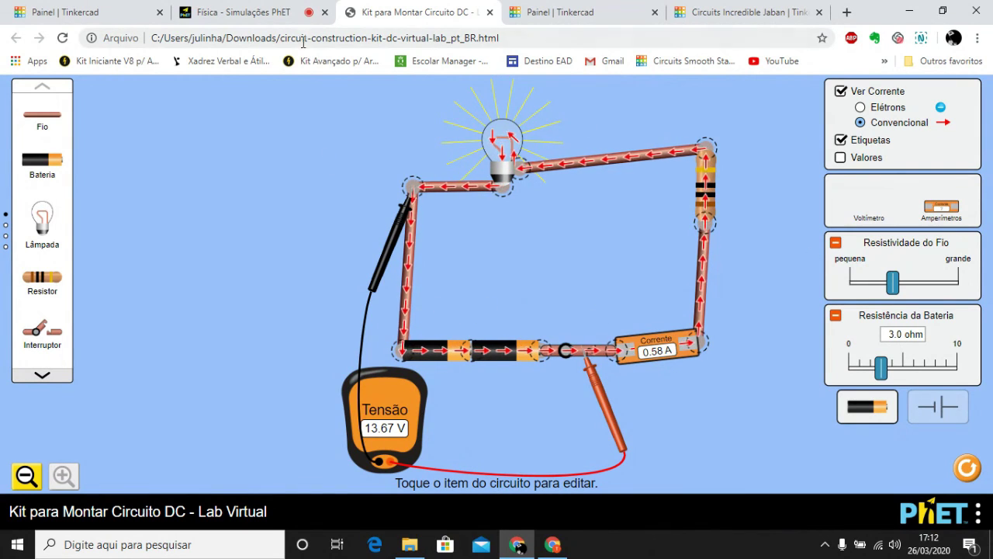
Step: Switch to the Incredible Jaban Arduino circuit in Tinkercad and start its simulation
click(104, 19)
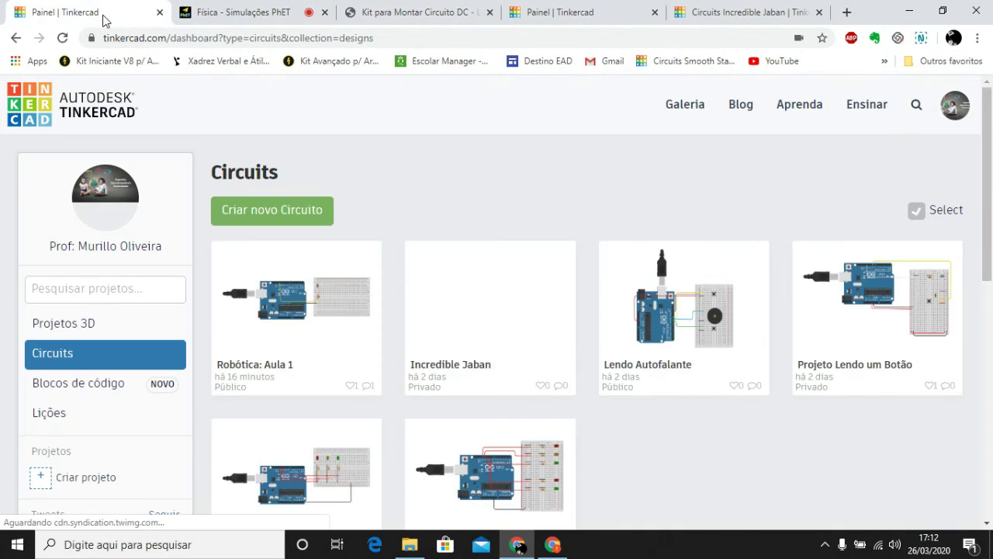
click(275, 16)
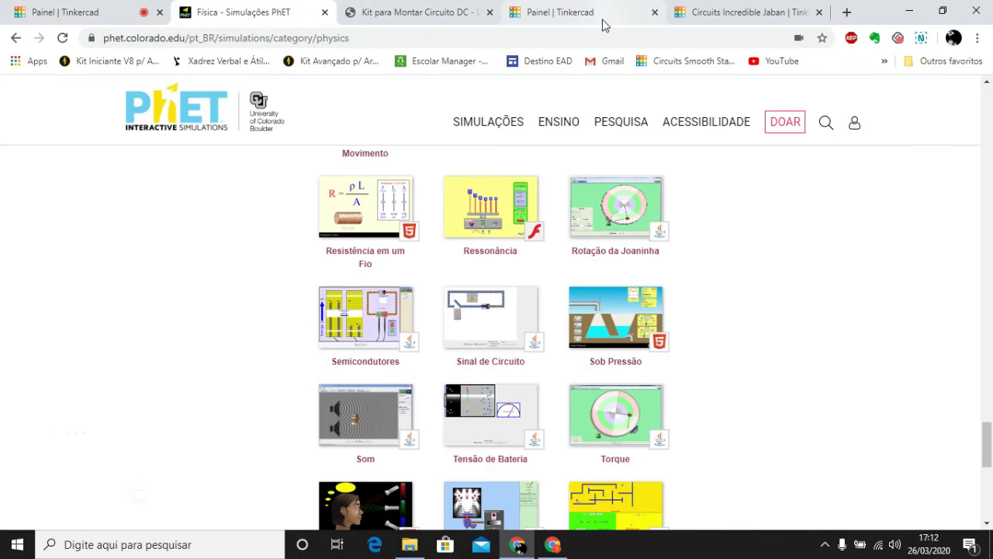
click(644, 17)
click(721, 17)
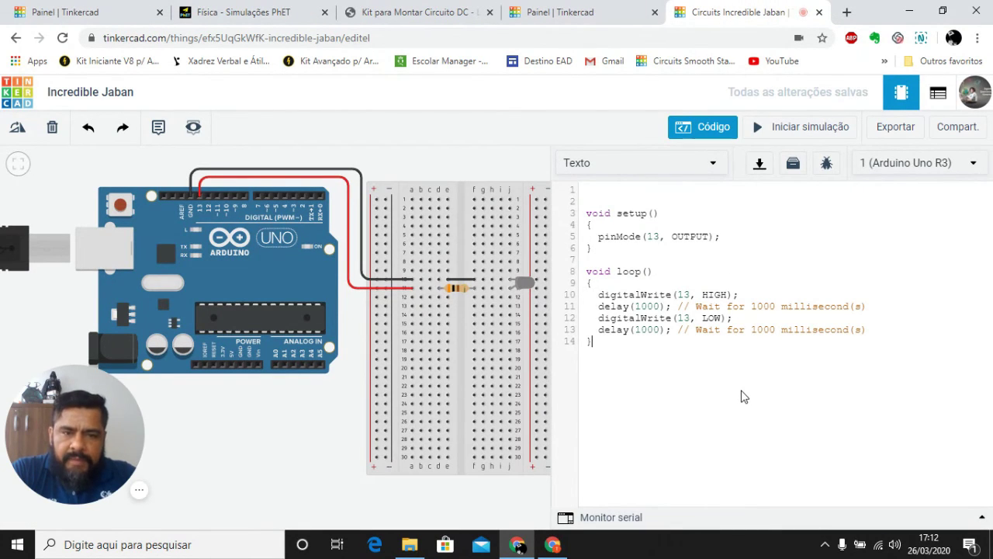
click(741, 397)
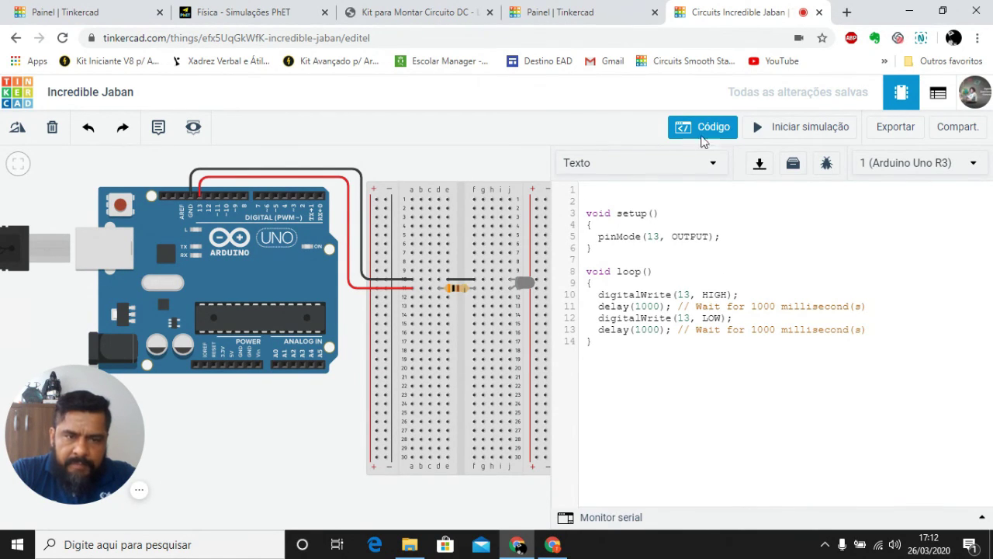
click(759, 131)
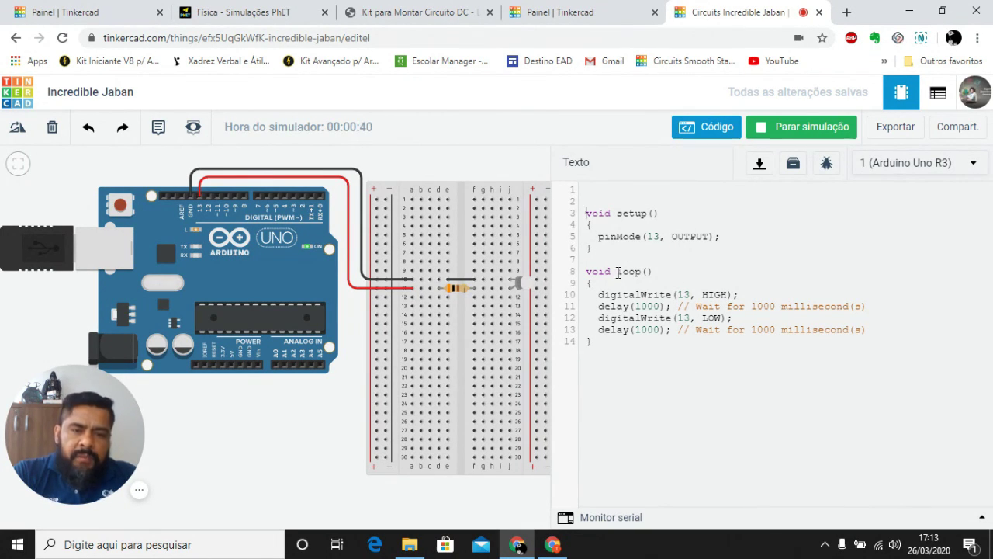
Step: Highlight loop() in the Arduino code, compare the running circuit with the PhET circuit, and hide the code editor in Tinkercad
drag(617, 272, 638, 270)
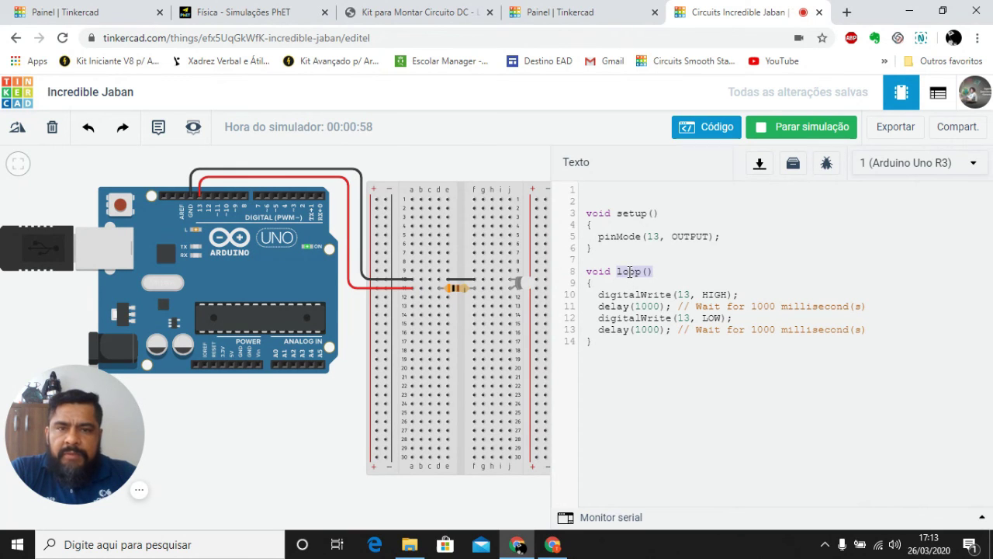
click(413, 12)
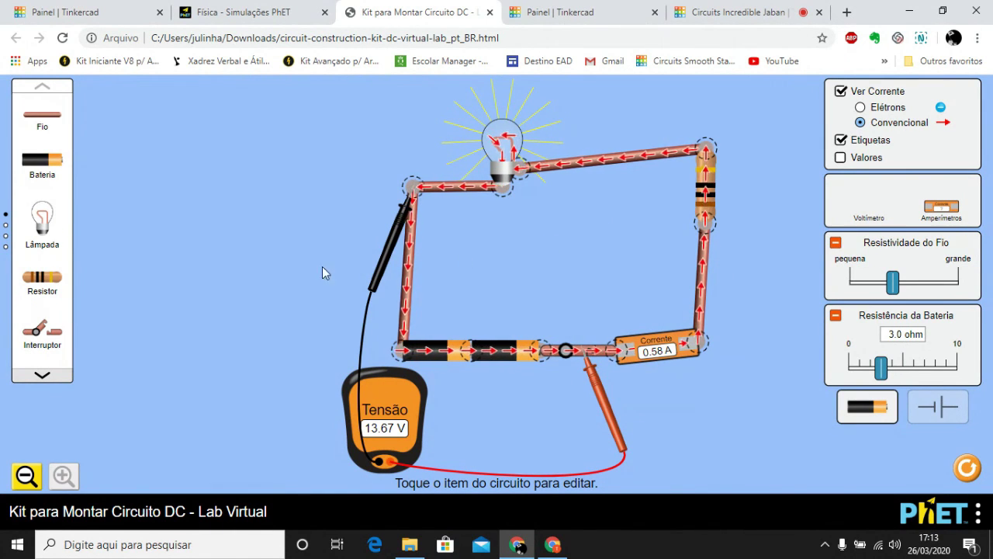
click(741, 11)
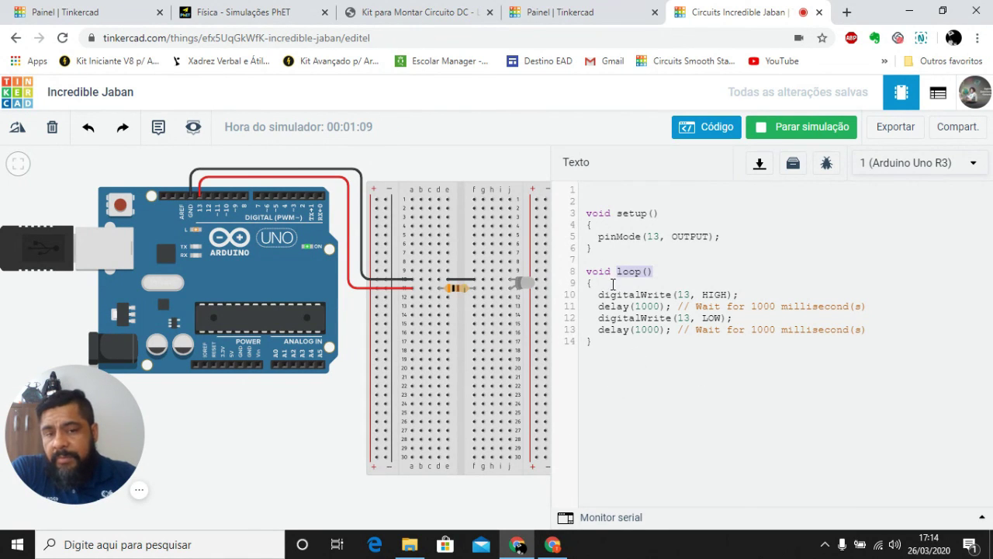
click(554, 17)
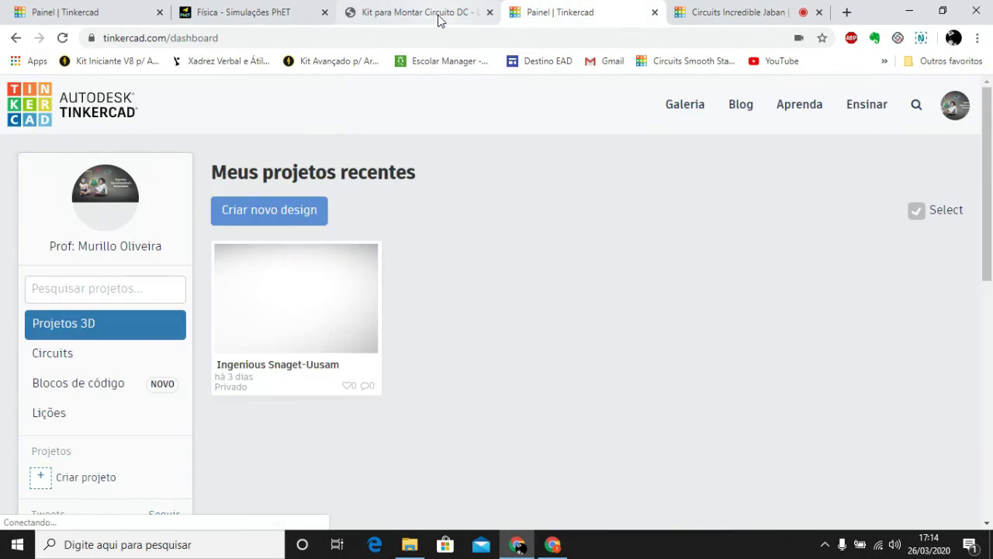
click(439, 18)
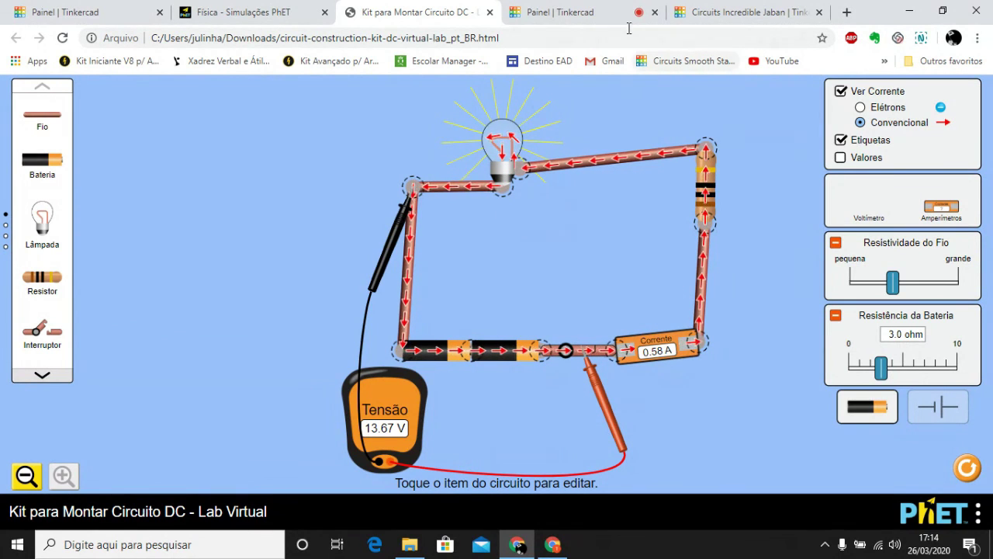
click(704, 14)
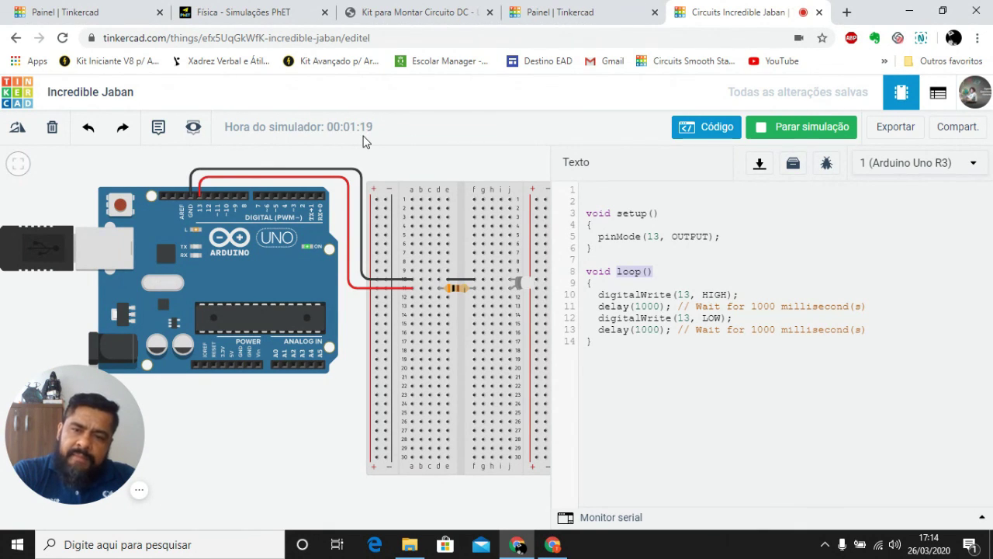
click(701, 130)
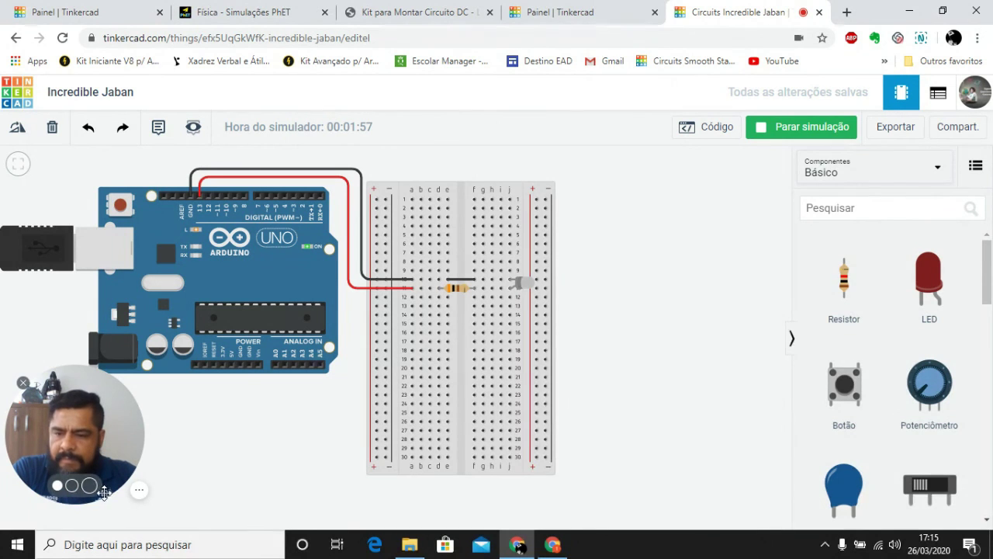
click(138, 494)
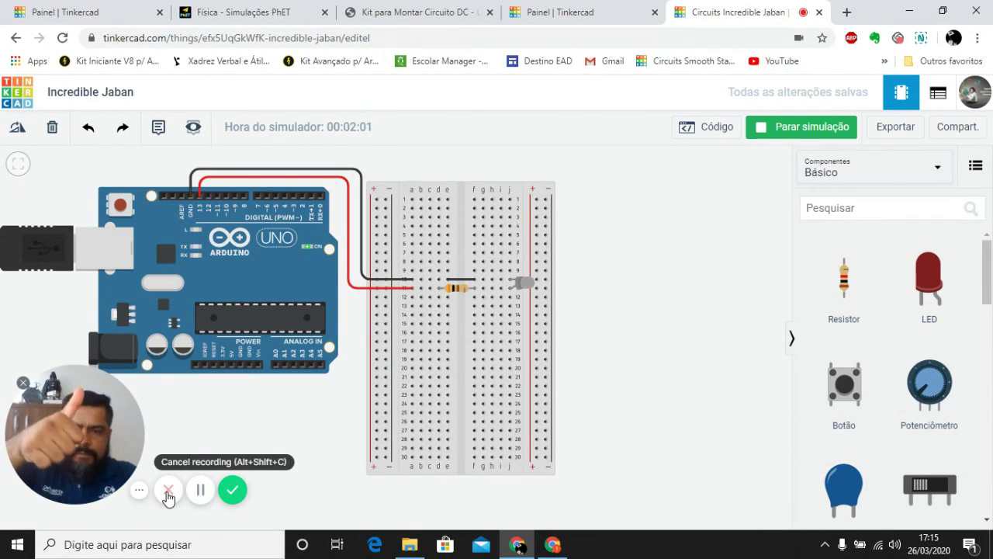
click(167, 492)
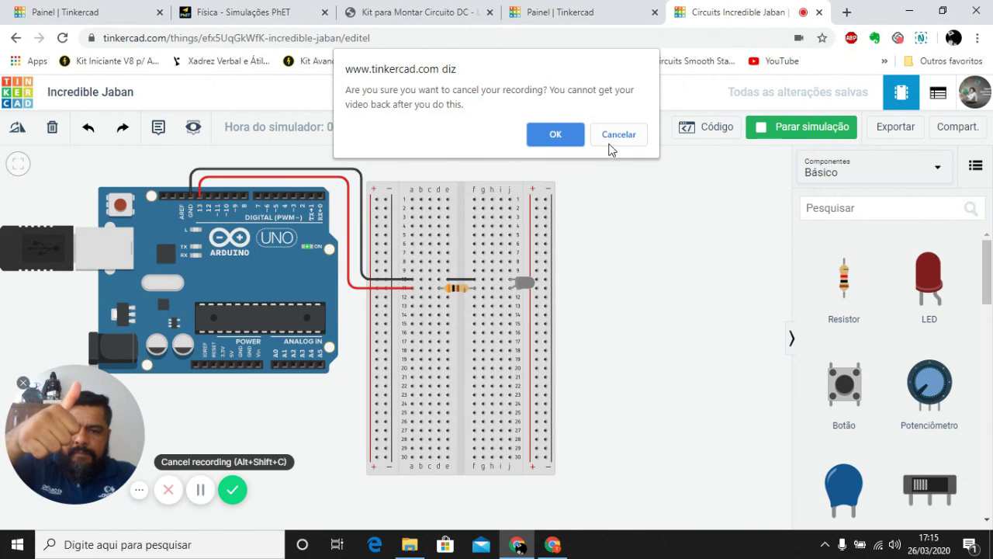